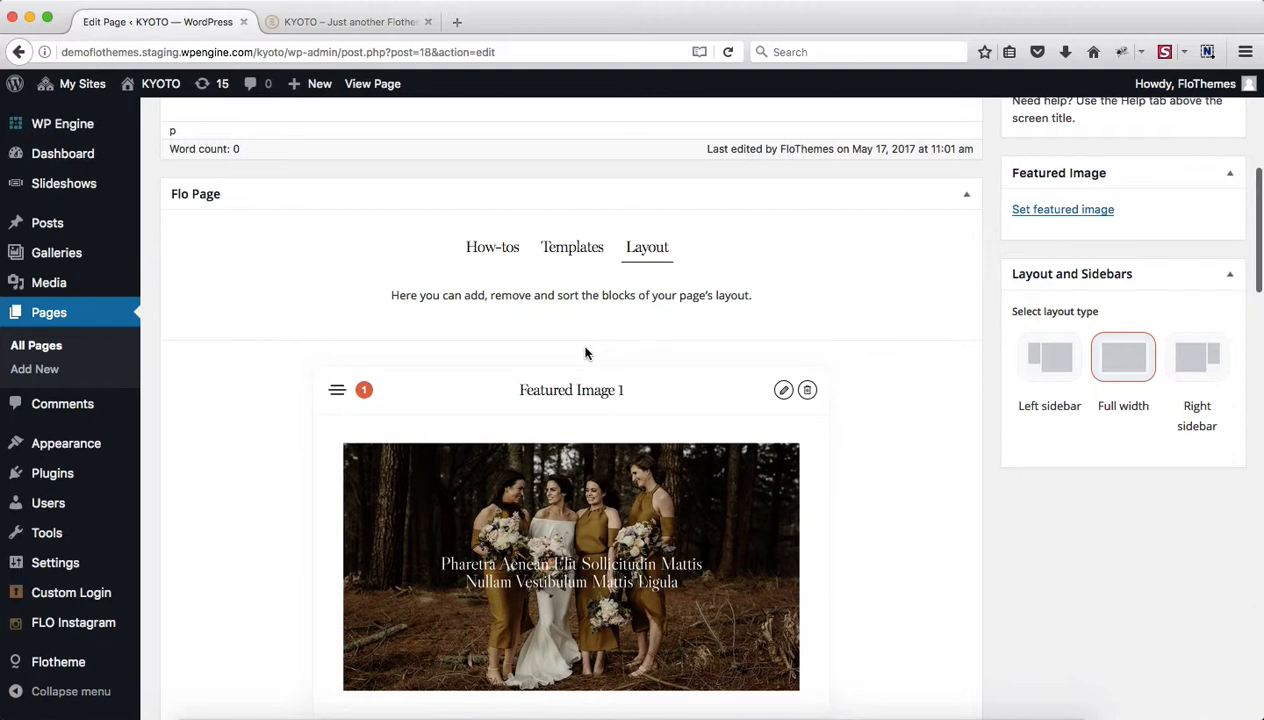
# Open the Featured Image 1 block for editing and look over its block-specific settings.
pyautogui.scroll(-3, 586, 353)
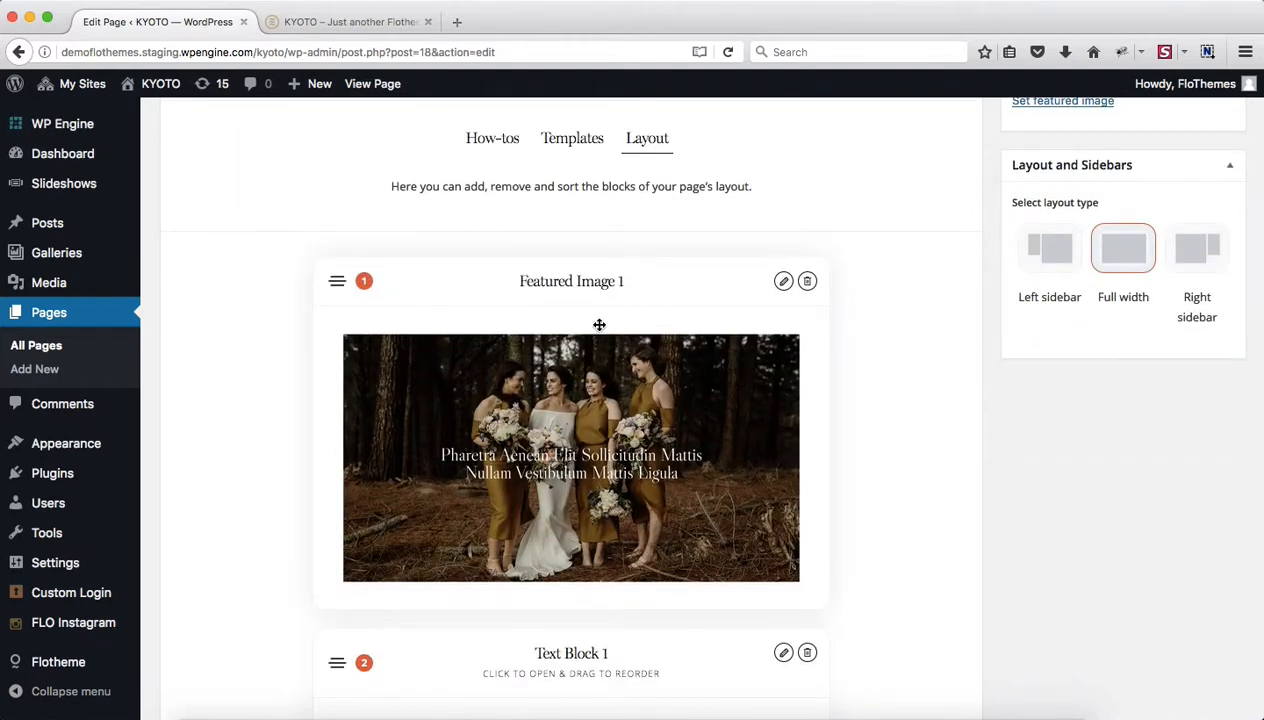
pyautogui.click(574, 286)
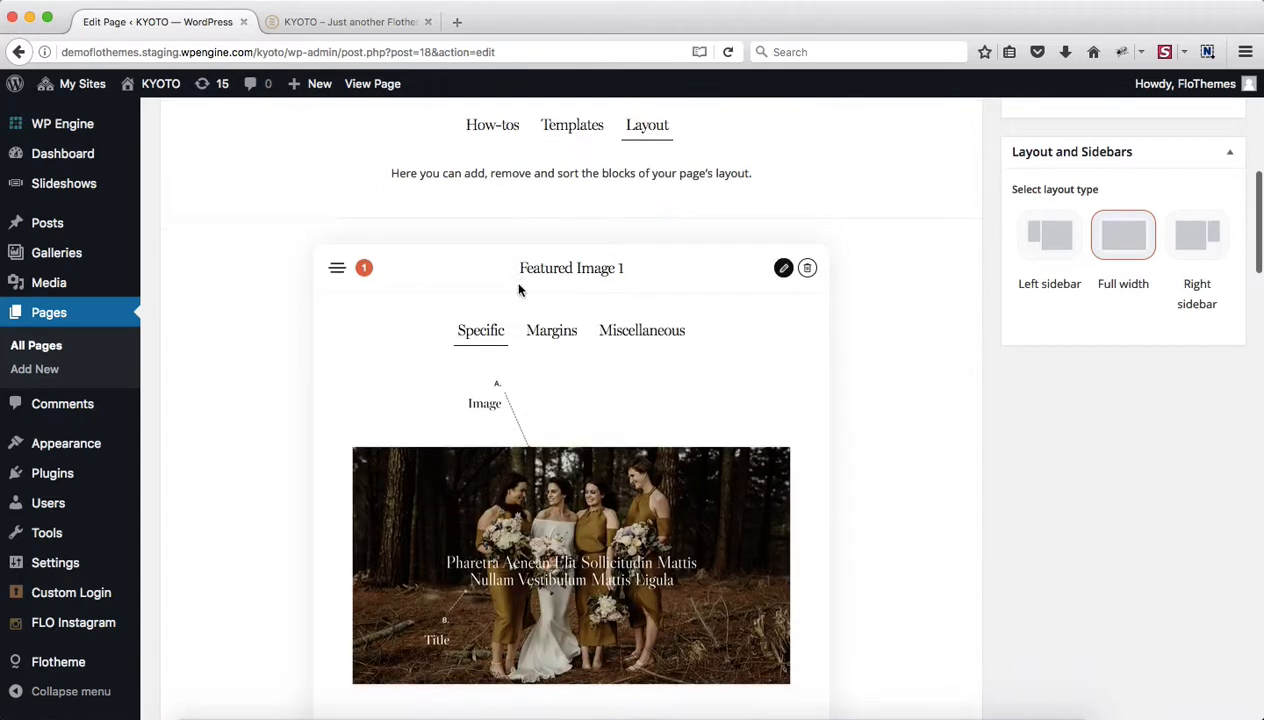
pyautogui.scroll(-5, 545, 390)
pyautogui.scroll(2, 548, 392)
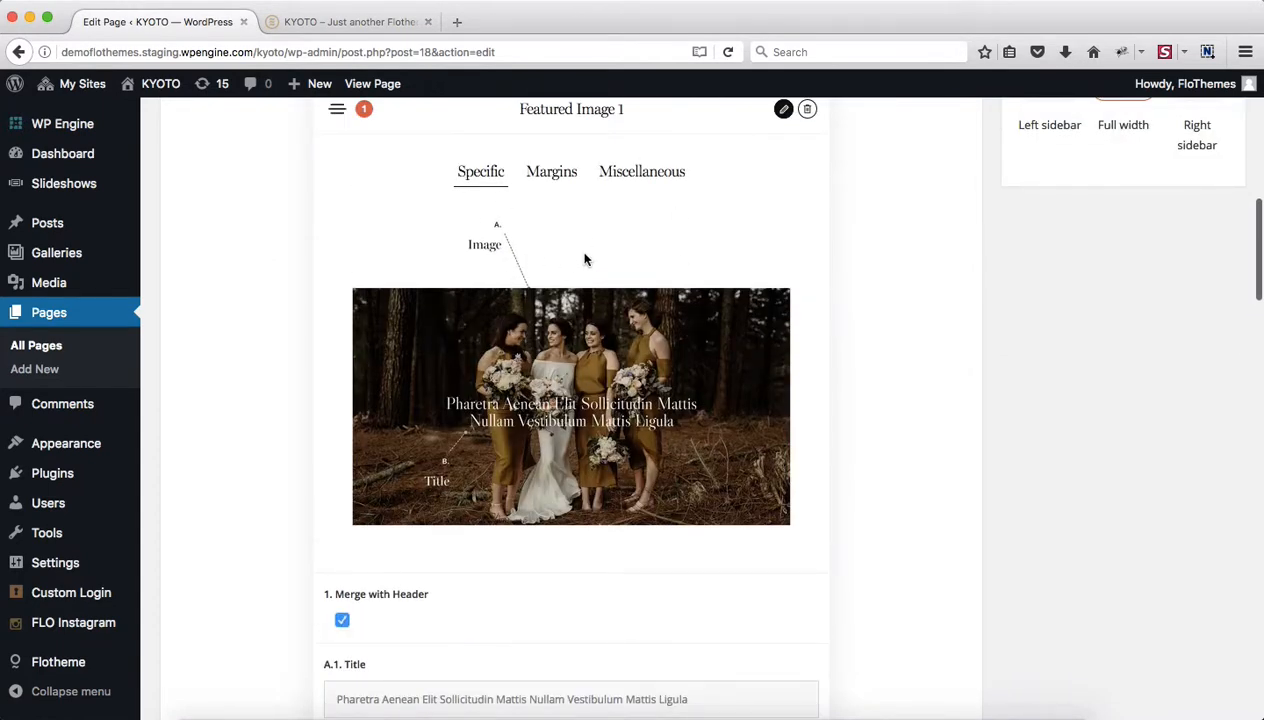
pyautogui.scroll(1, 582, 258)
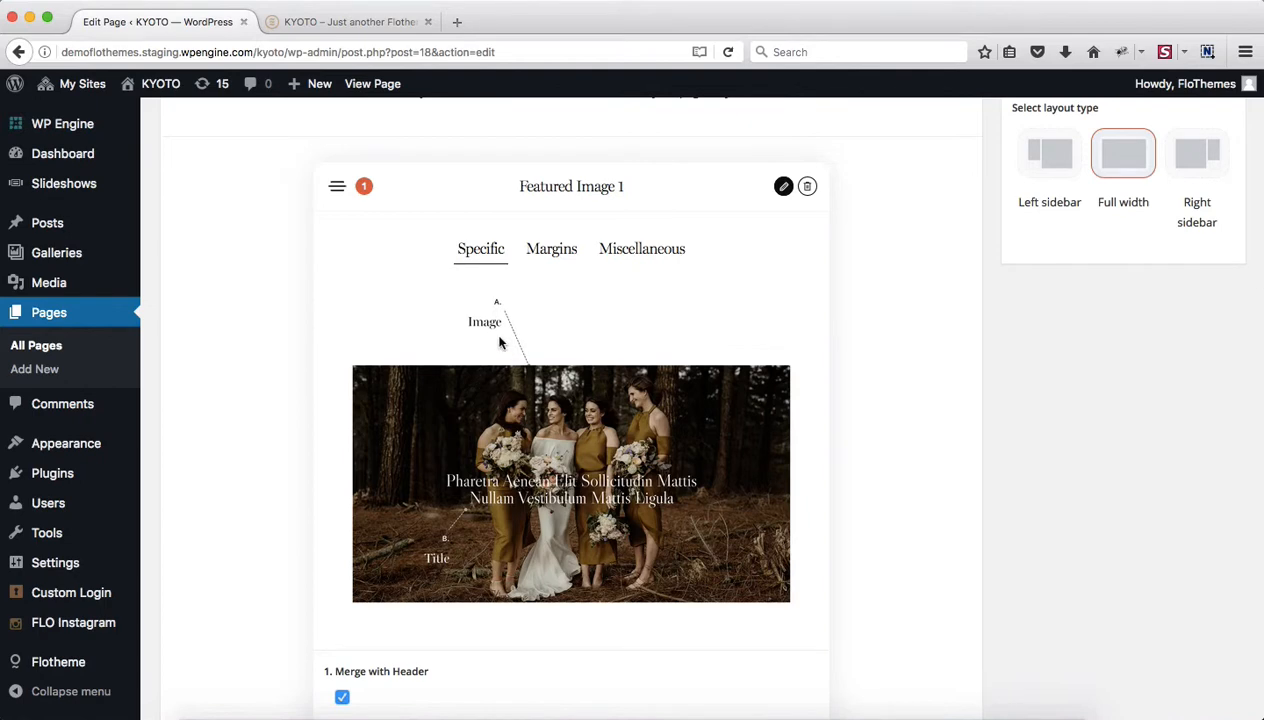
pyautogui.scroll(-1, 500, 345)
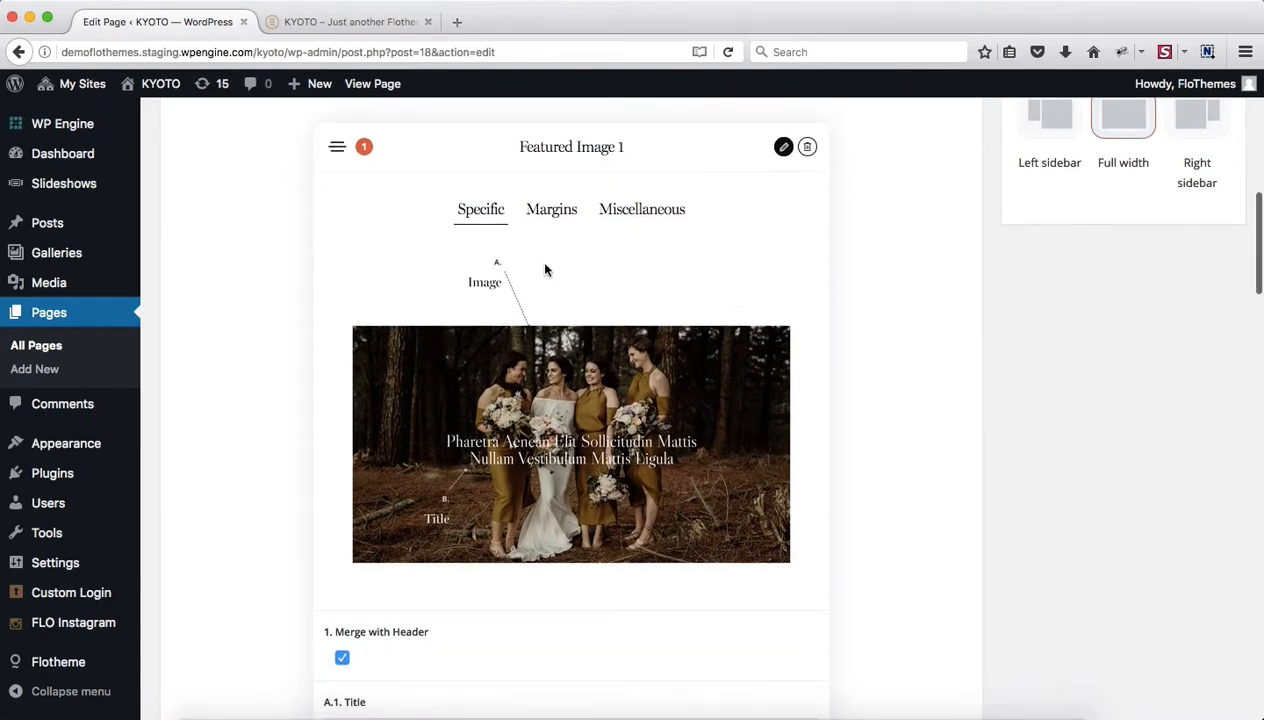
# Review the Featured Image 1 block's margin correction settings for desktops and phones.
pyautogui.click(553, 213)
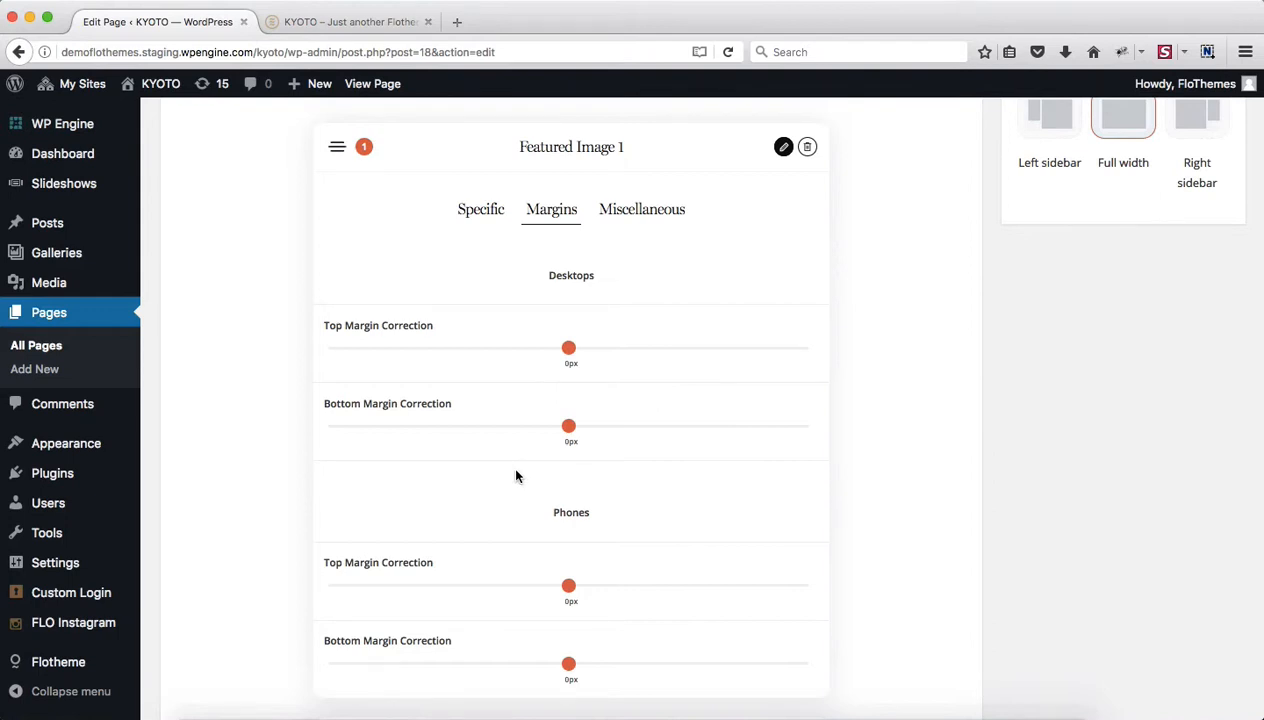
pyautogui.scroll(-3, 512, 455)
pyautogui.scroll(5, 537, 495)
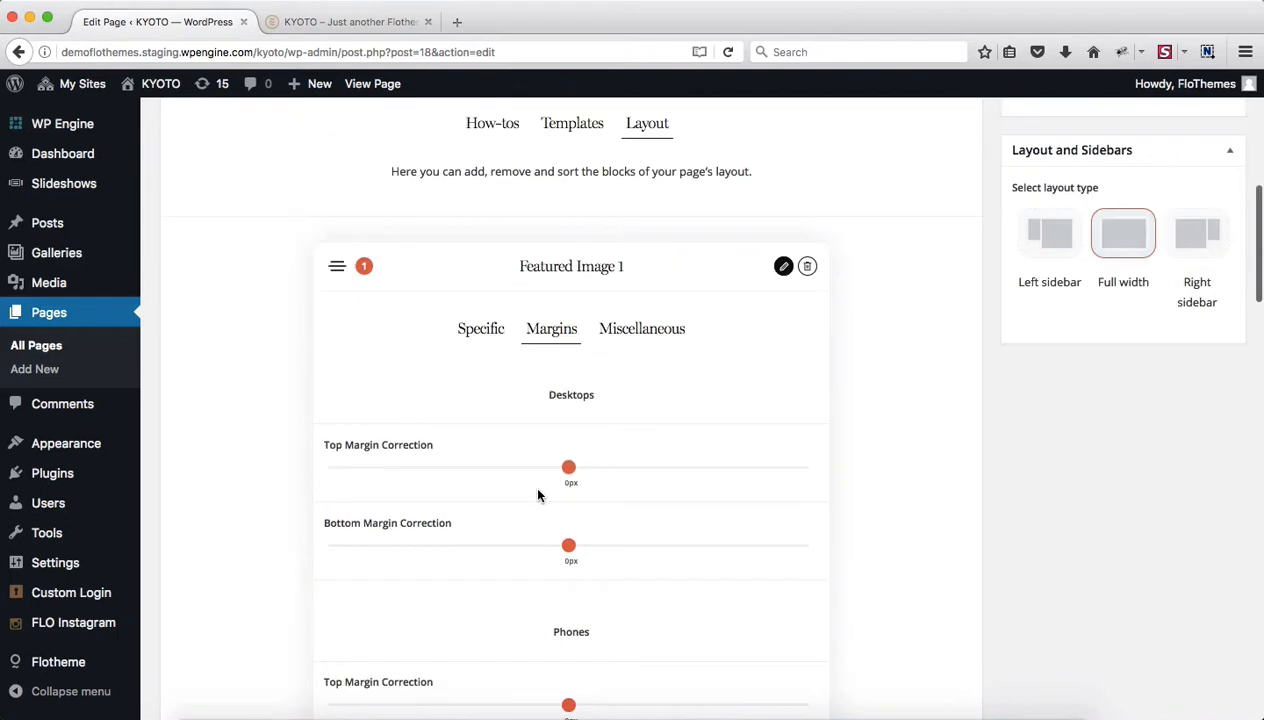
# Examine the Featured Image 1 block's miscellaneous settings: visibility options, block ID, block classes, custom JavaScript and custom CSS.
pyautogui.click(660, 330)
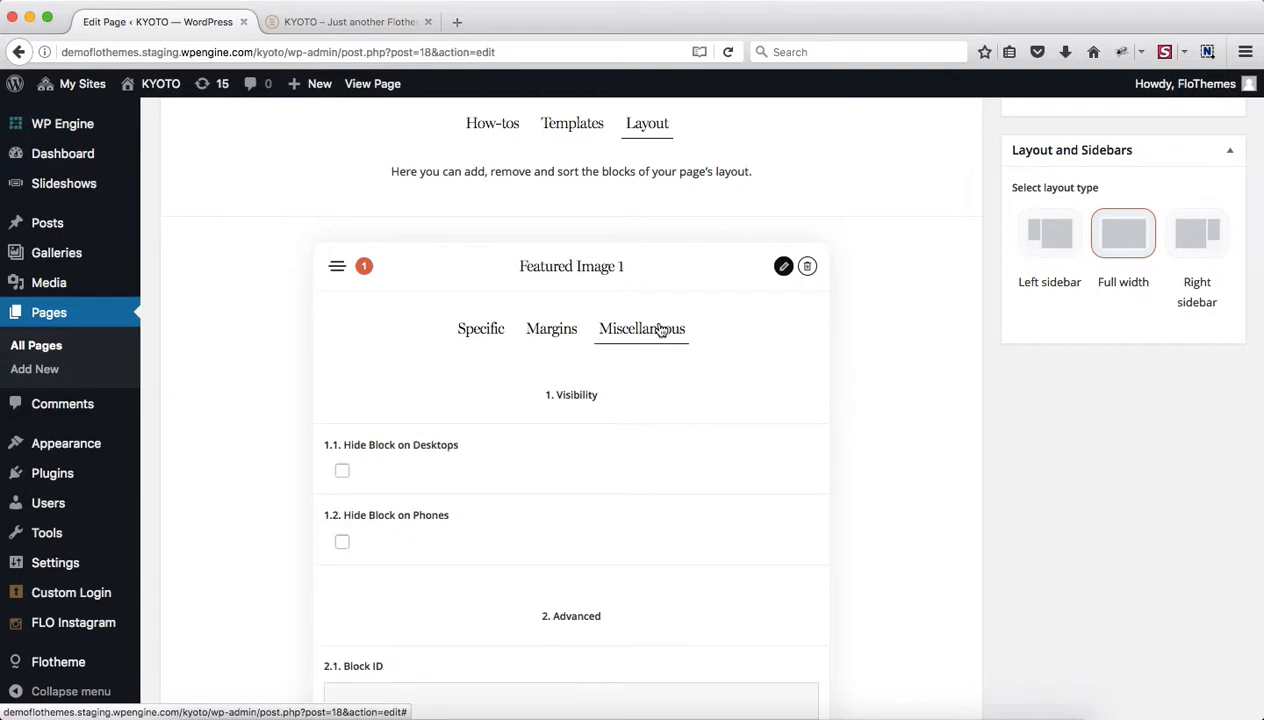
pyautogui.scroll(-1, 745, 390)
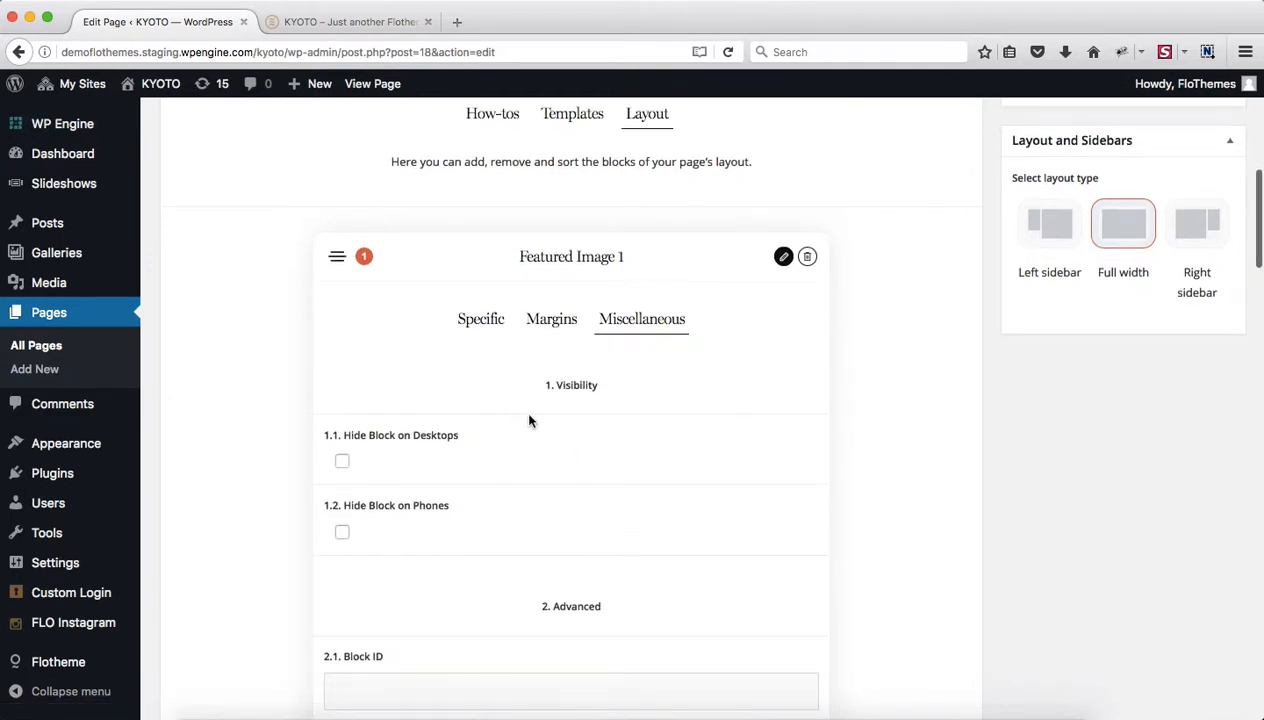
pyautogui.scroll(-1, 436, 466)
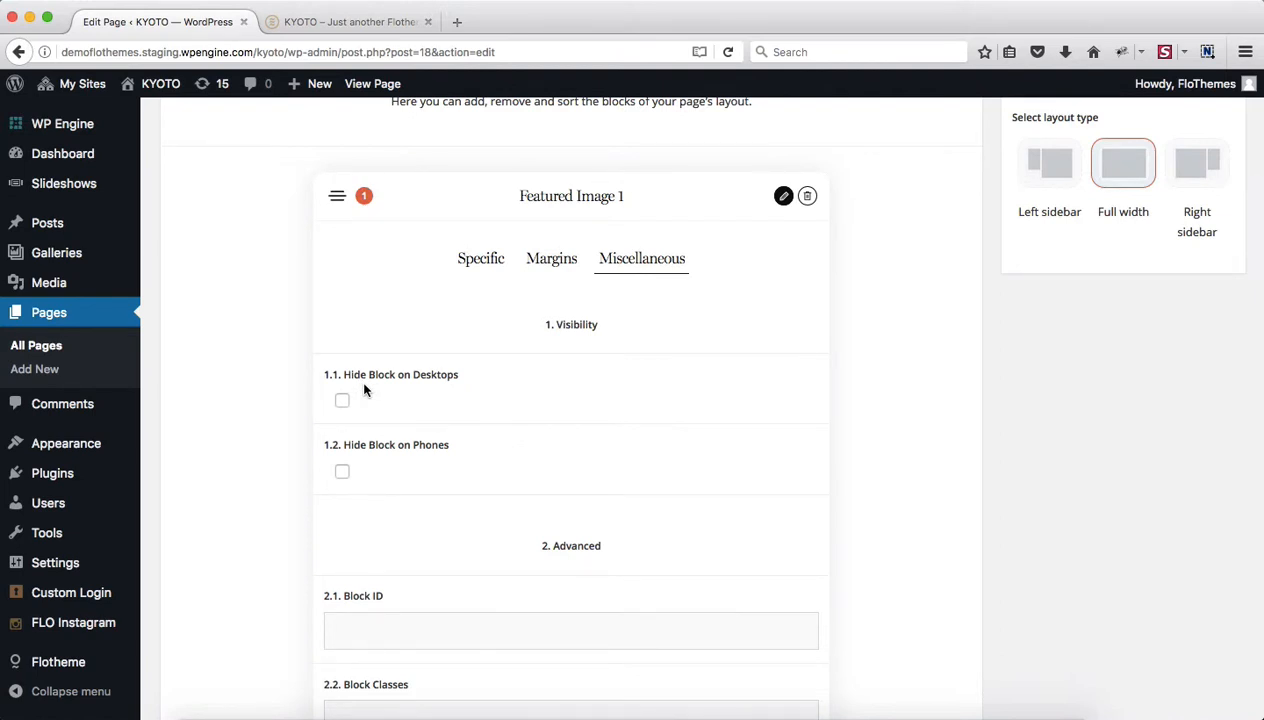
pyautogui.scroll(-5, 364, 389)
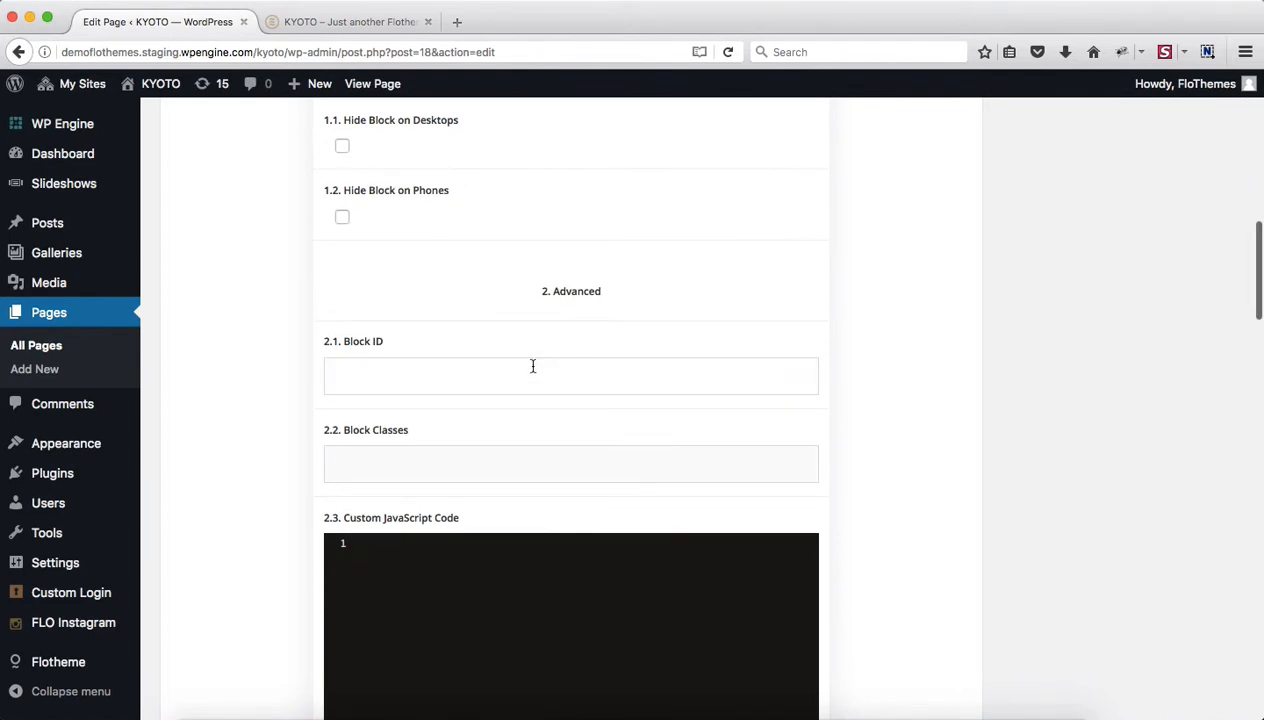
pyautogui.scroll(-4, 533, 366)
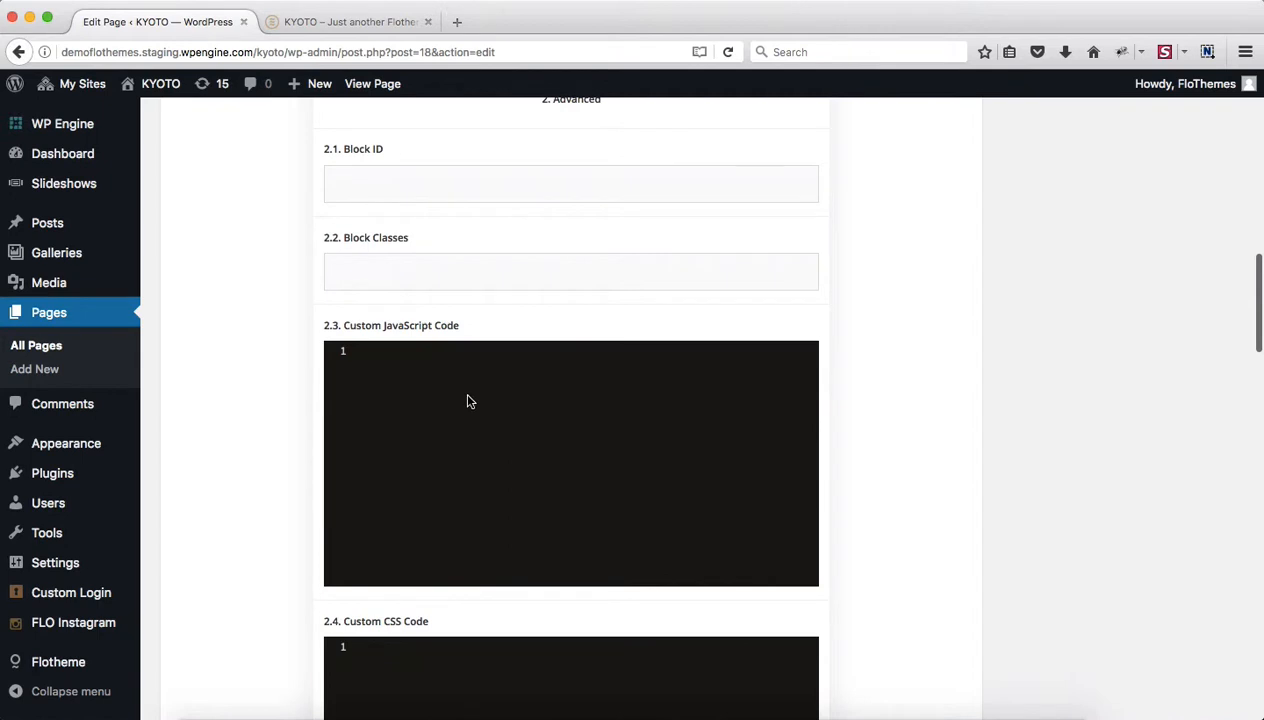
pyautogui.scroll(-6, 467, 401)
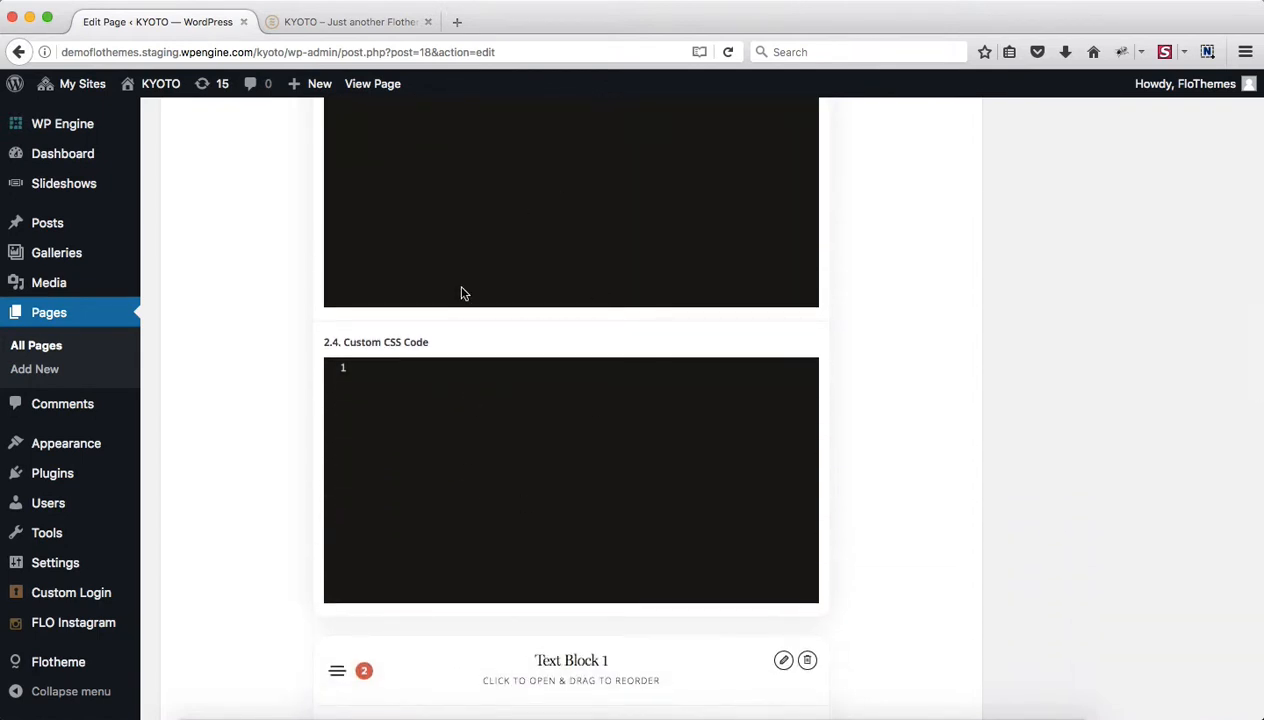
pyautogui.scroll(6, 463, 291)
pyautogui.scroll(1, 447, 410)
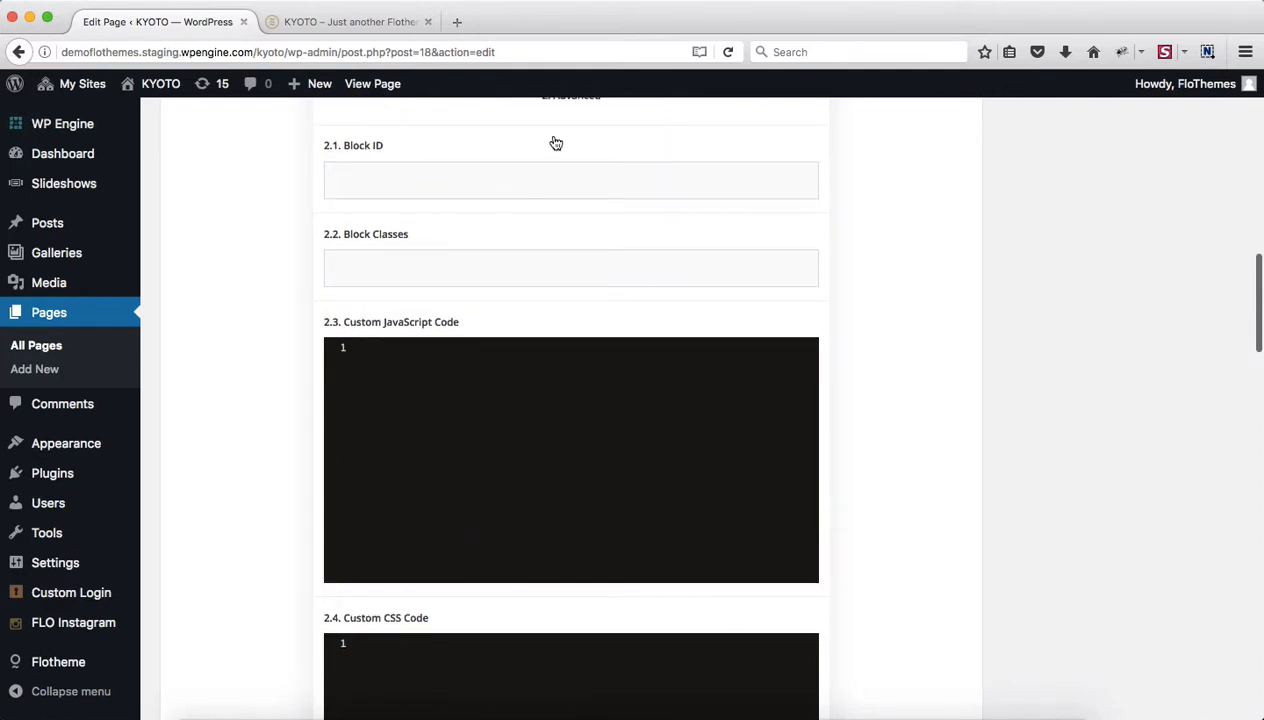
pyautogui.scroll(2, 545, 500)
pyautogui.scroll(6, 550, 500)
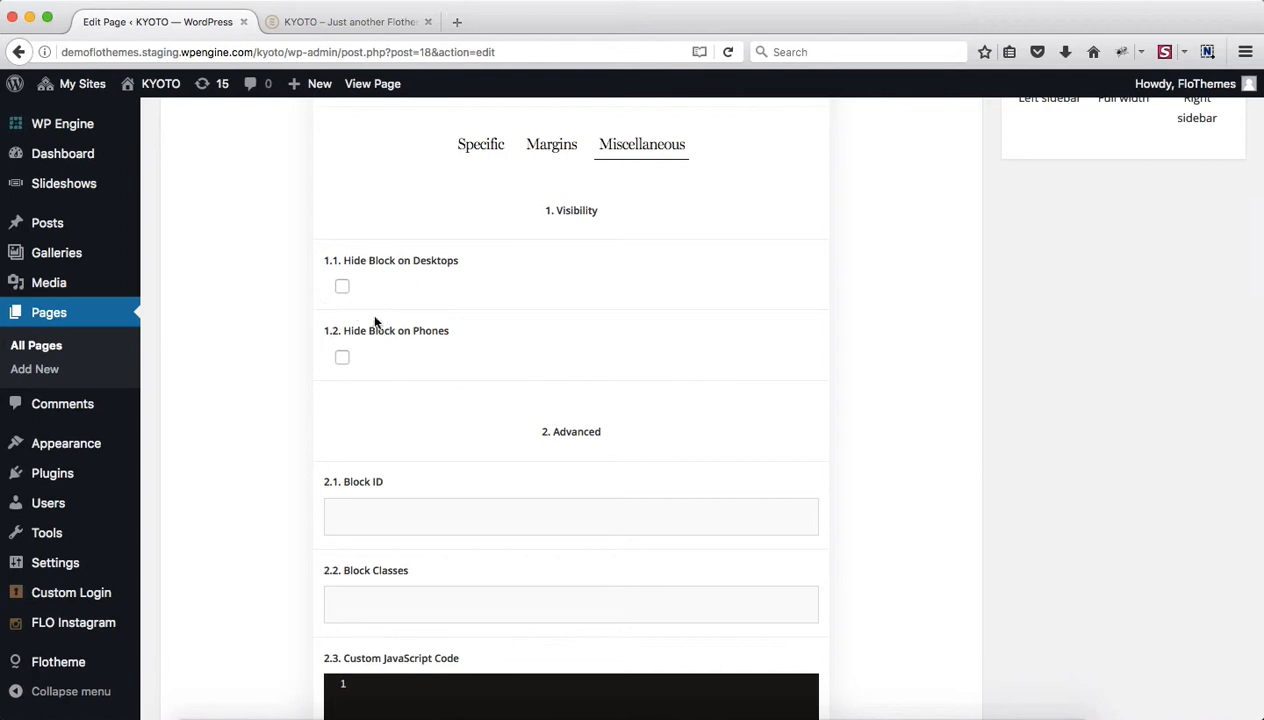
# Return to the block's specific settings and check on the KYOTO front page how the header merges with the image.
pyautogui.click(497, 158)
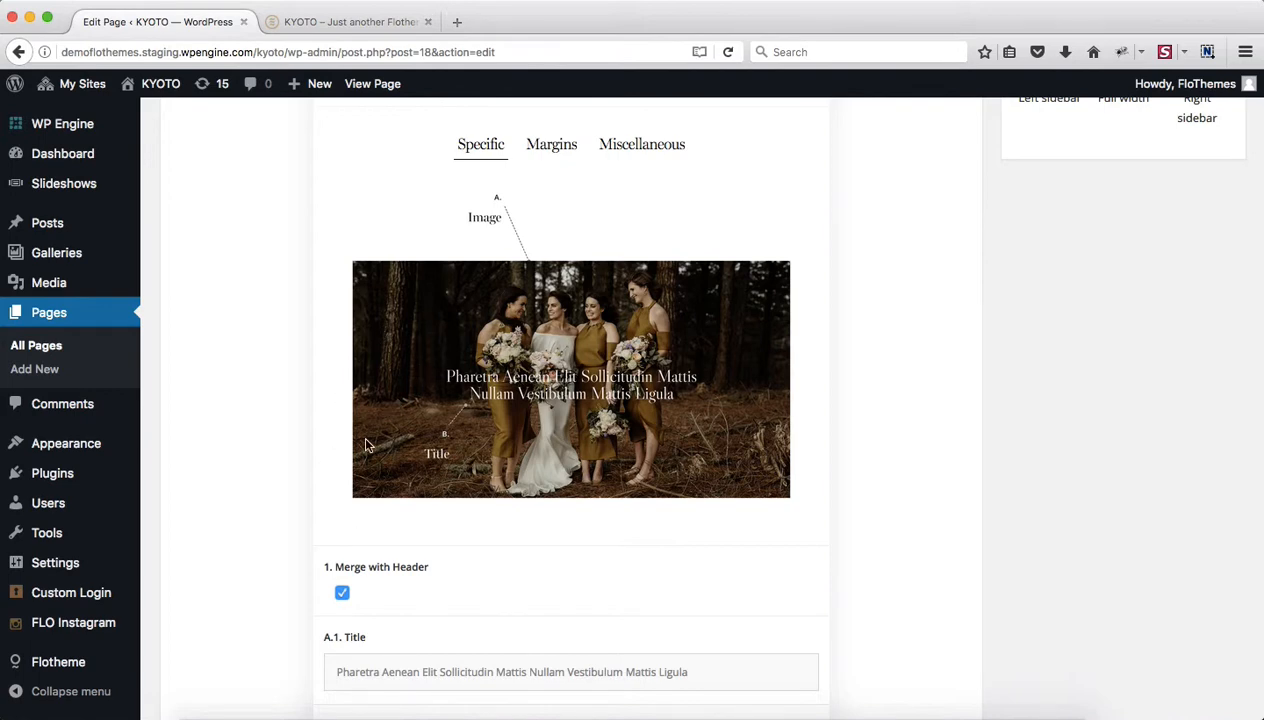
pyautogui.scroll(-1, 465, 362)
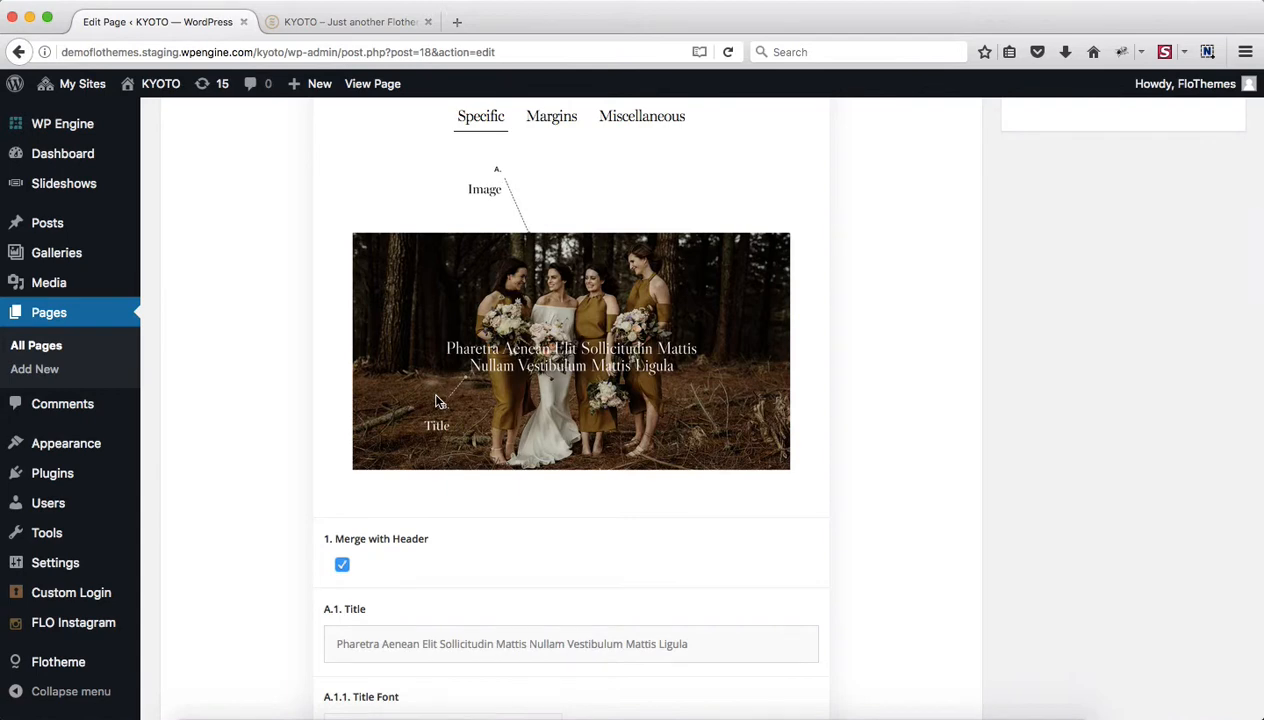
pyautogui.click(350, 23)
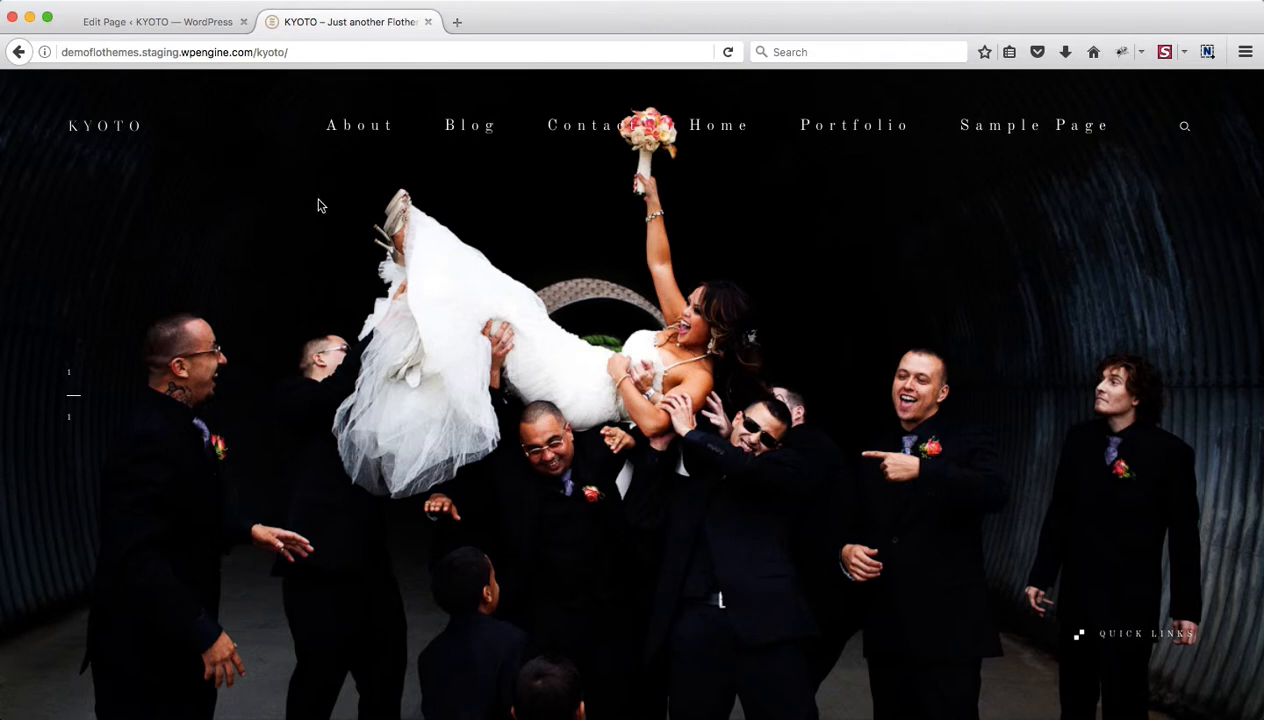
pyautogui.click(186, 30)
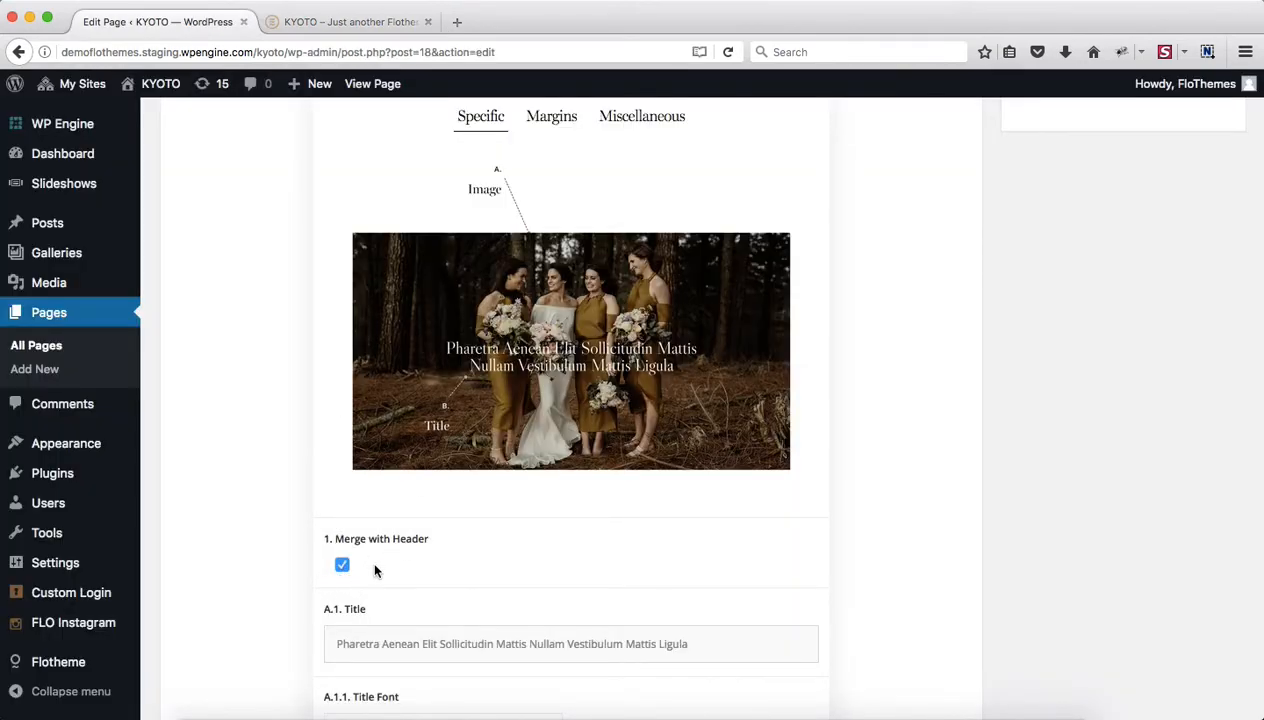
# Add ceremony-7.jpg from the media library as the Featured Image 1 block's image.
pyautogui.scroll(-5, 375, 570)
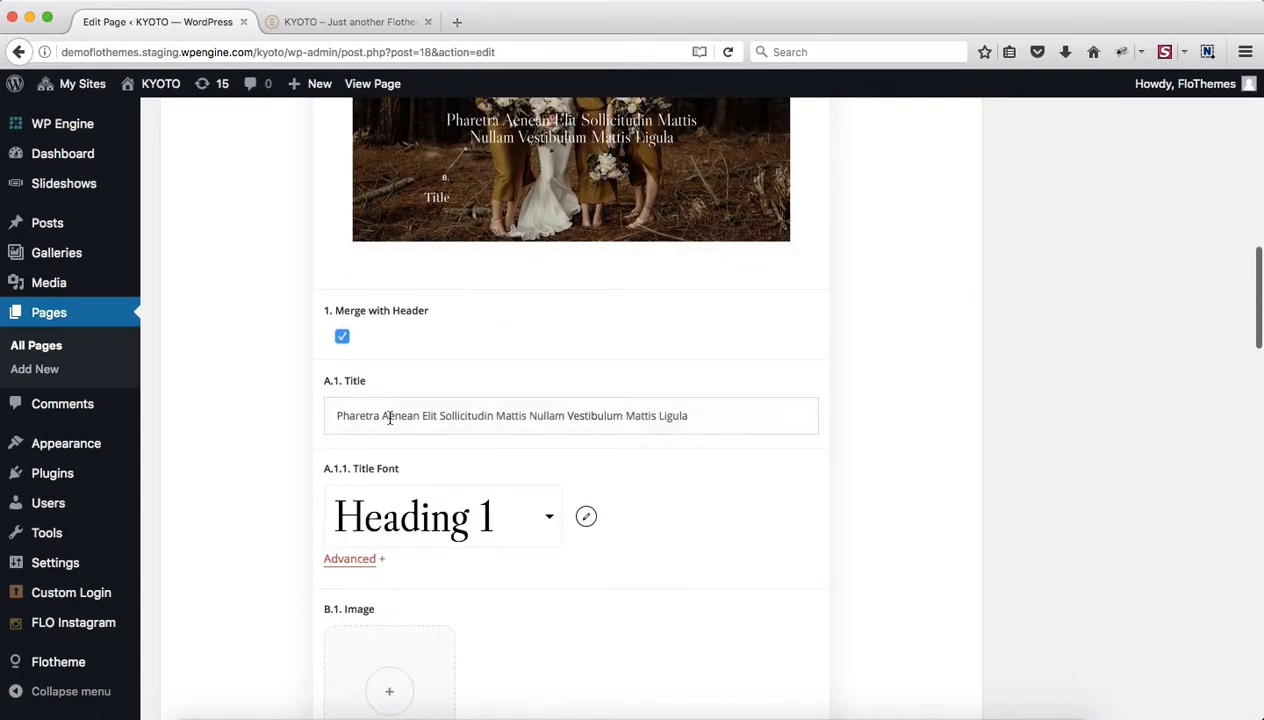
pyautogui.click(389, 419)
pyautogui.doubleClick(389, 418)
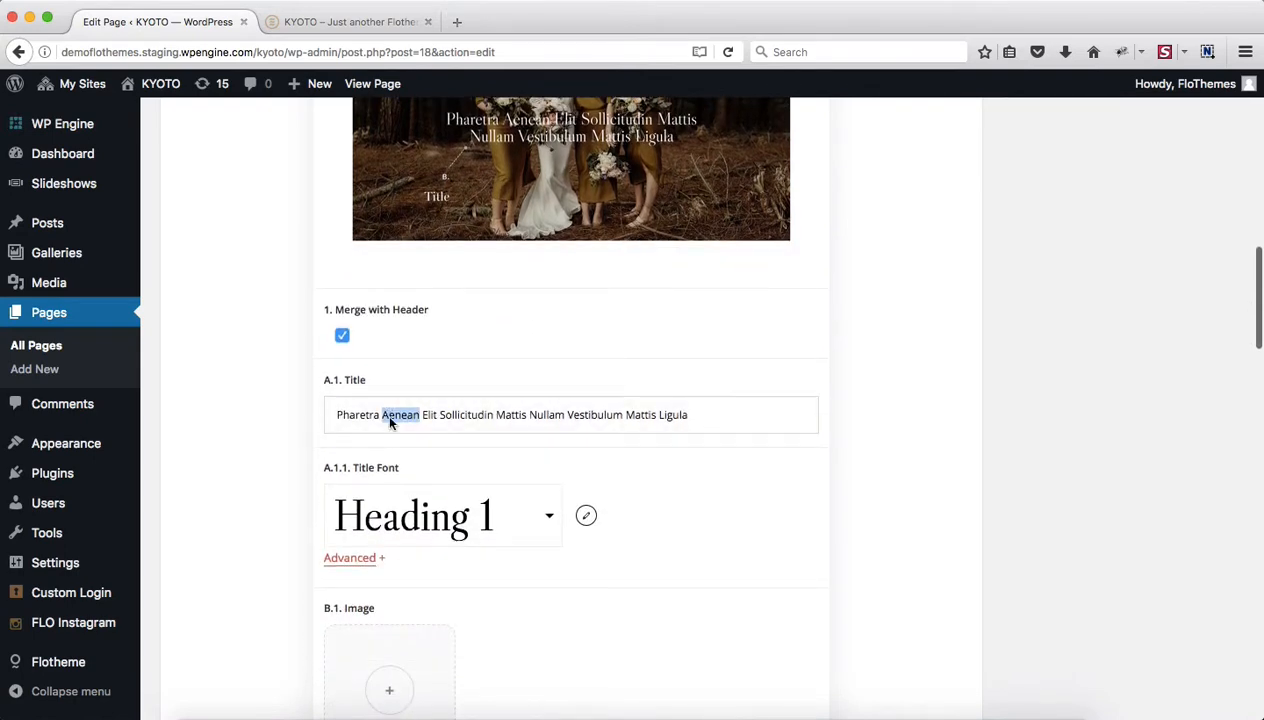
pyautogui.scroll(-4, 389, 418)
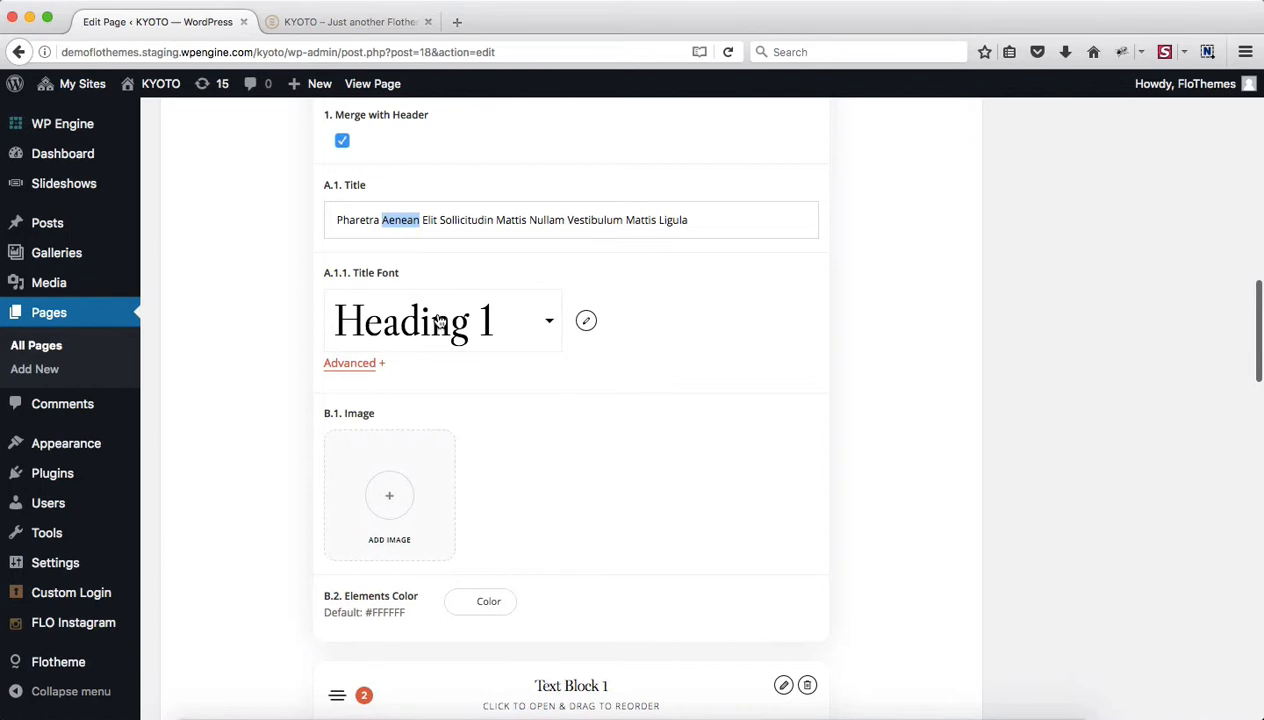
pyautogui.click(399, 507)
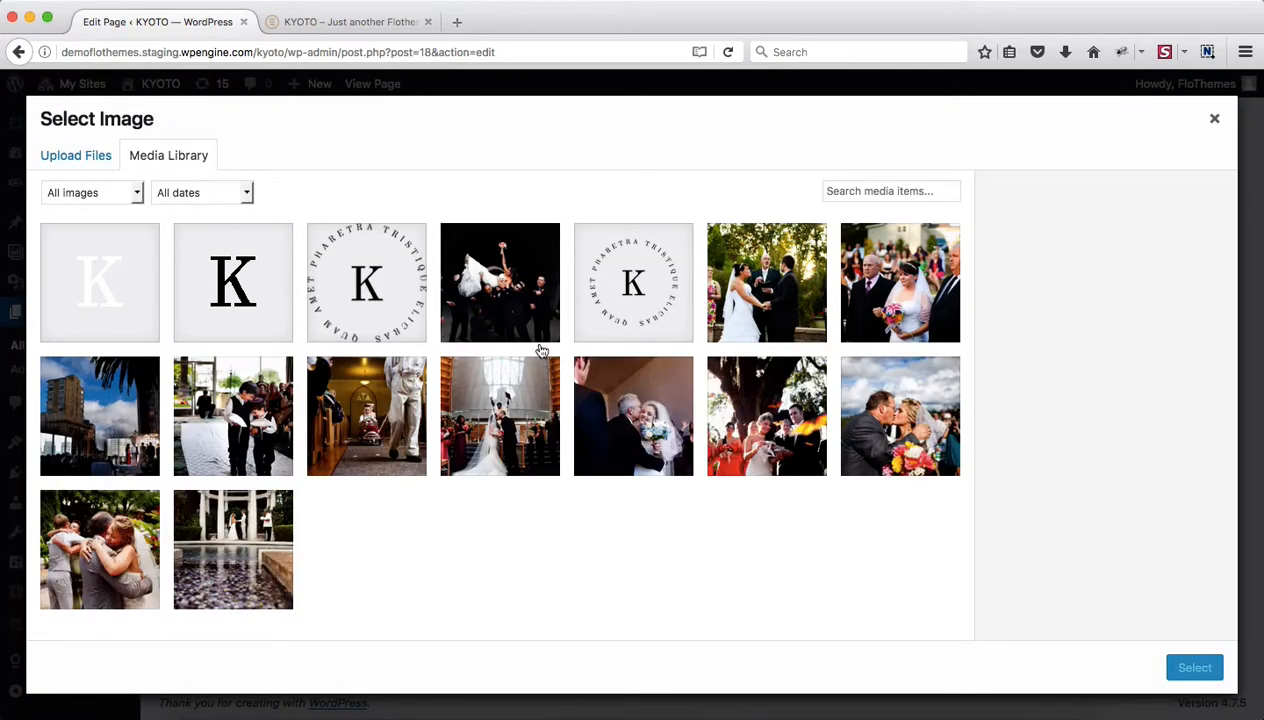
pyautogui.click(537, 402)
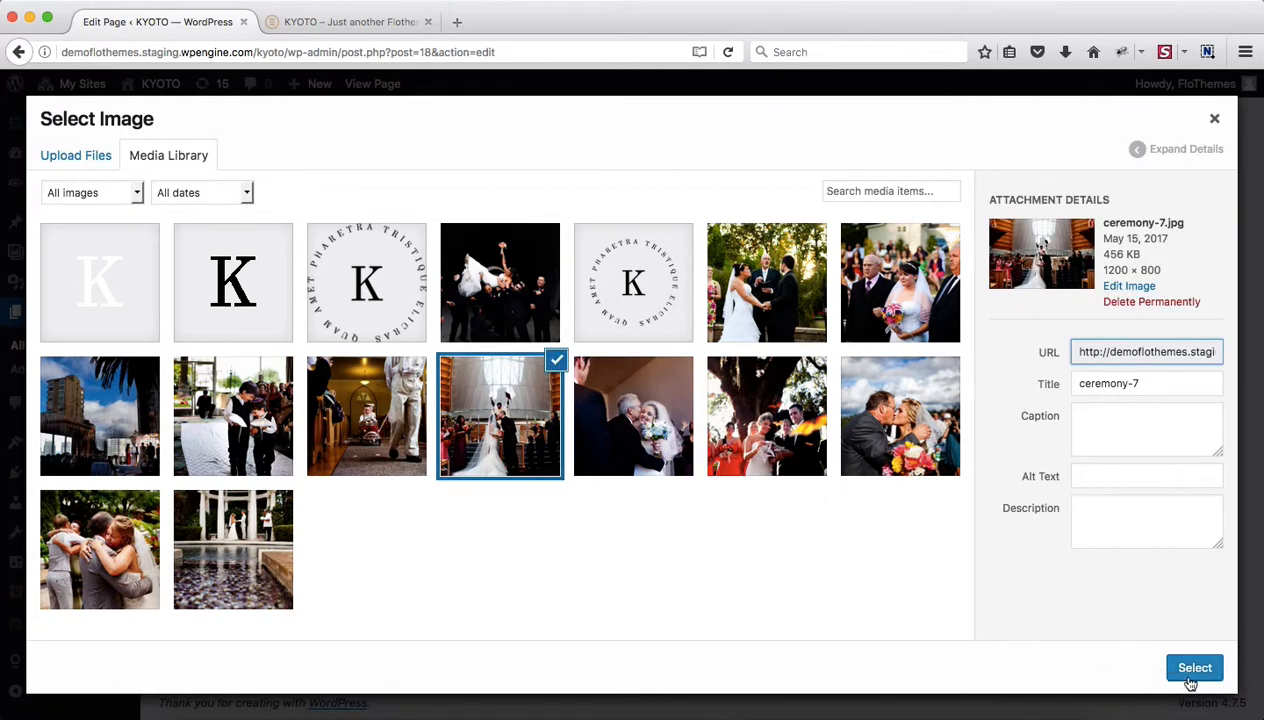
pyautogui.click(1190, 680)
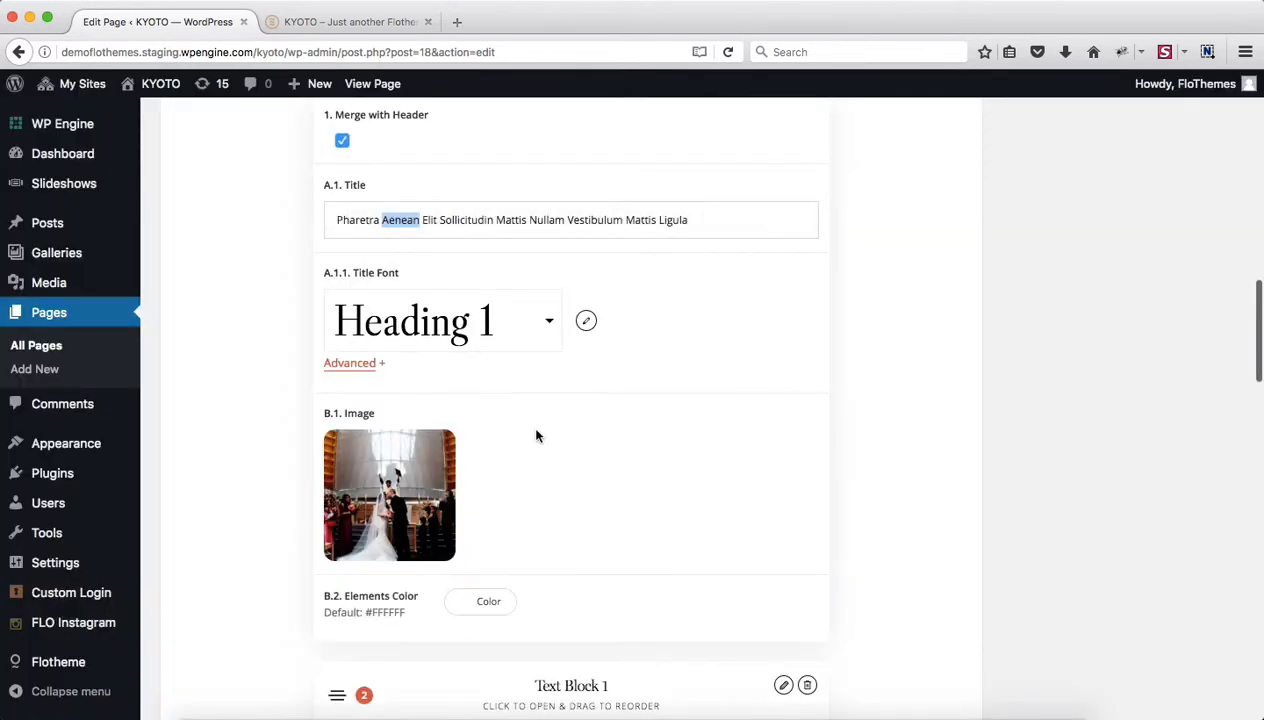
# Inspect the Elements Color picker of the Featured Image 1 block and close it without choosing a colour.
pyautogui.scroll(-5, 536, 436)
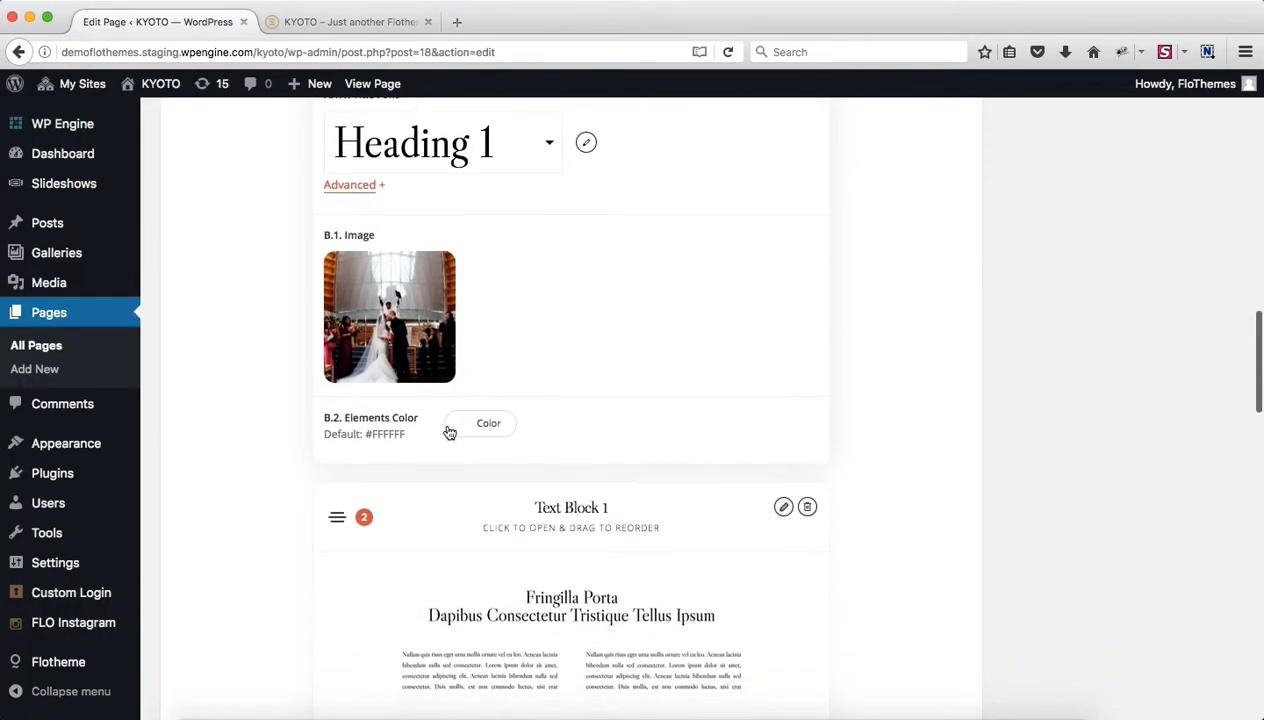
pyautogui.click(466, 427)
pyautogui.scroll(-3, 462, 430)
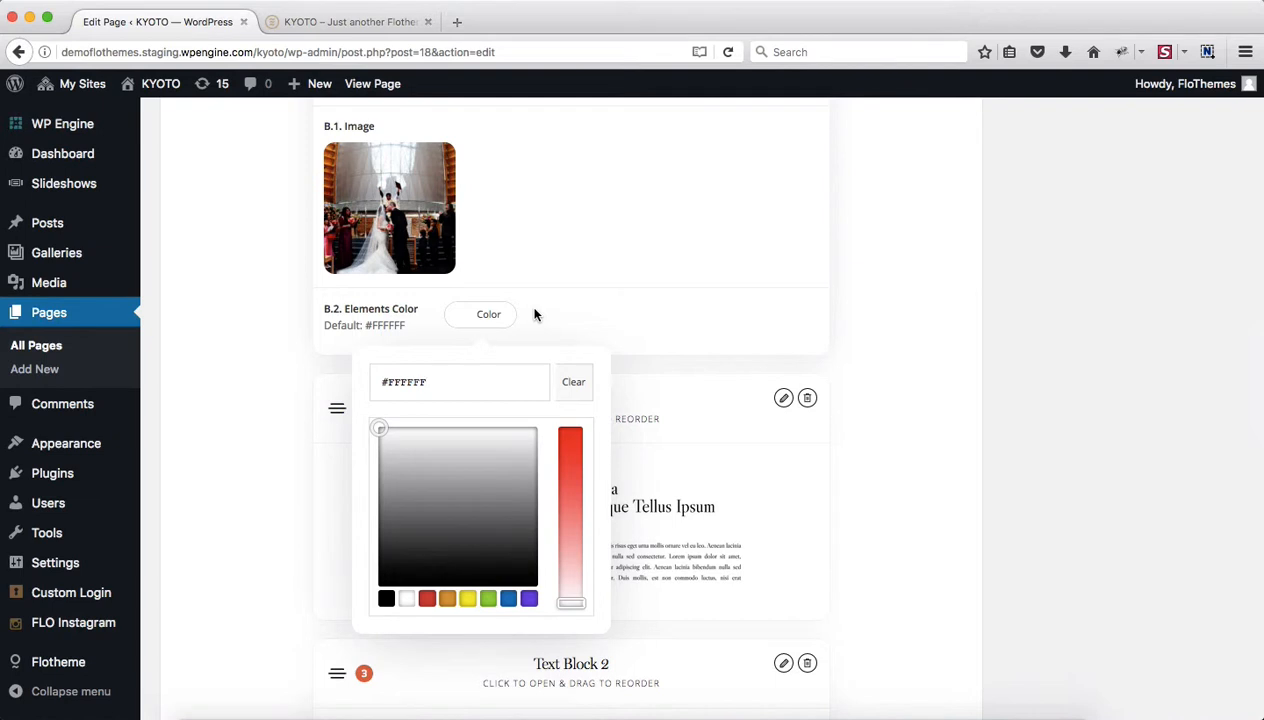
pyautogui.scroll(5, 534, 314)
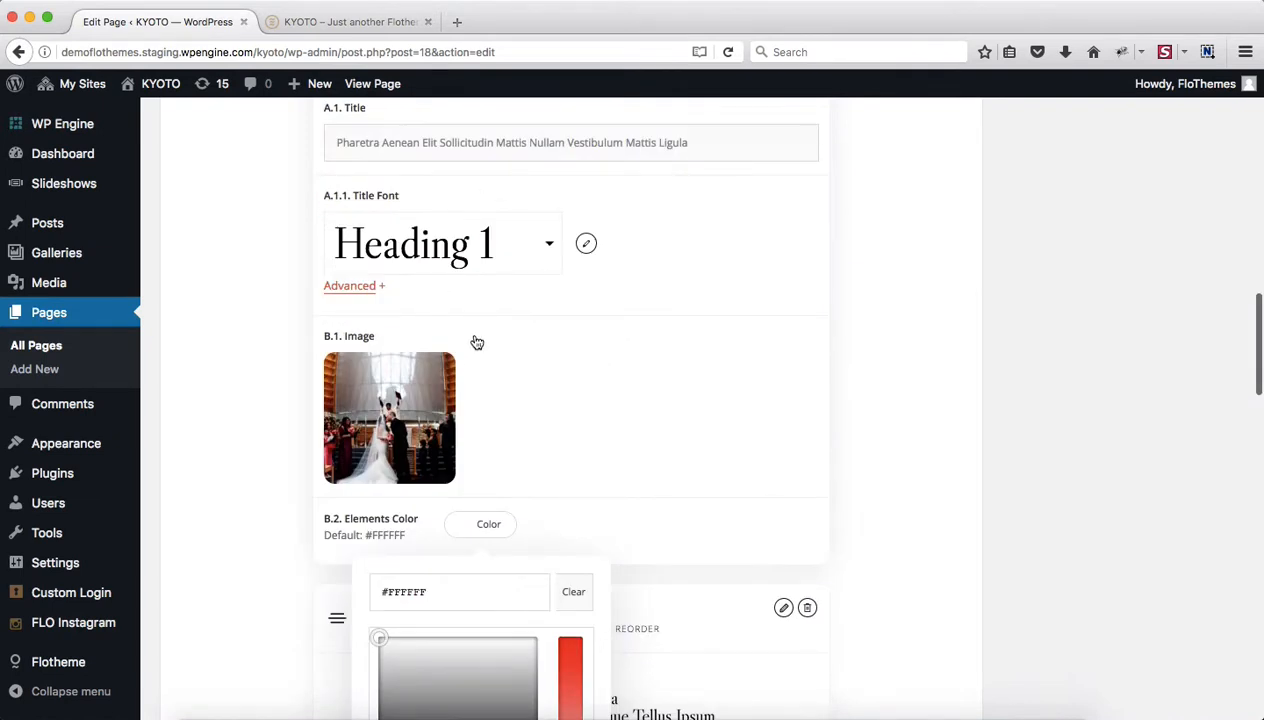
pyautogui.click(524, 388)
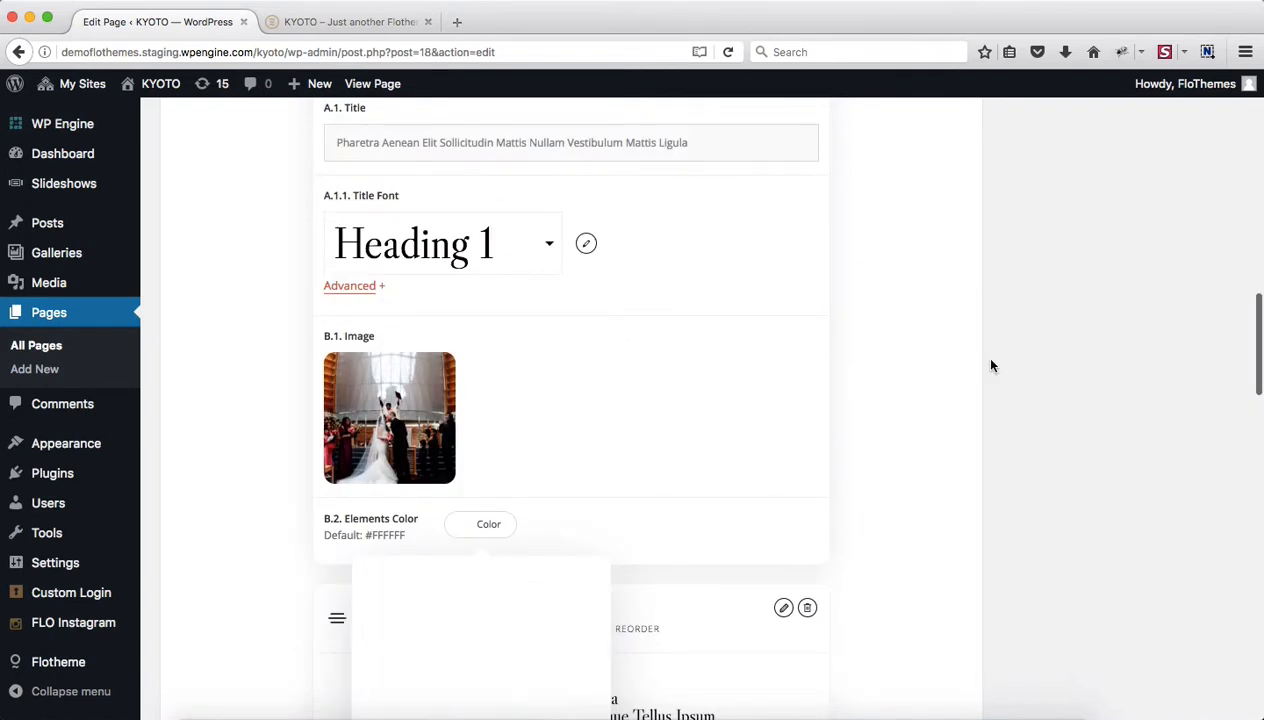
# Open Text Block 1 for editing and add a text column to it.
pyautogui.scroll(-1, 757, 430)
pyautogui.scroll(-4, 757, 430)
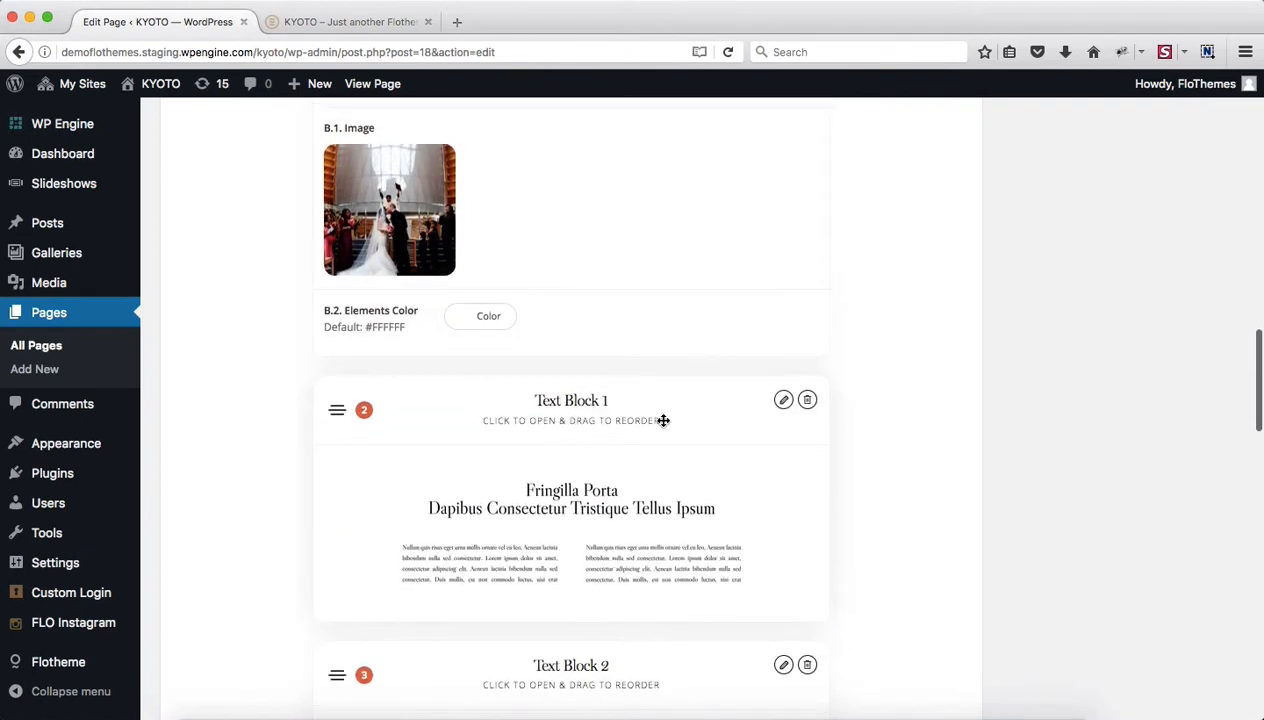
pyautogui.scroll(-4, 663, 418)
pyautogui.click(649, 241)
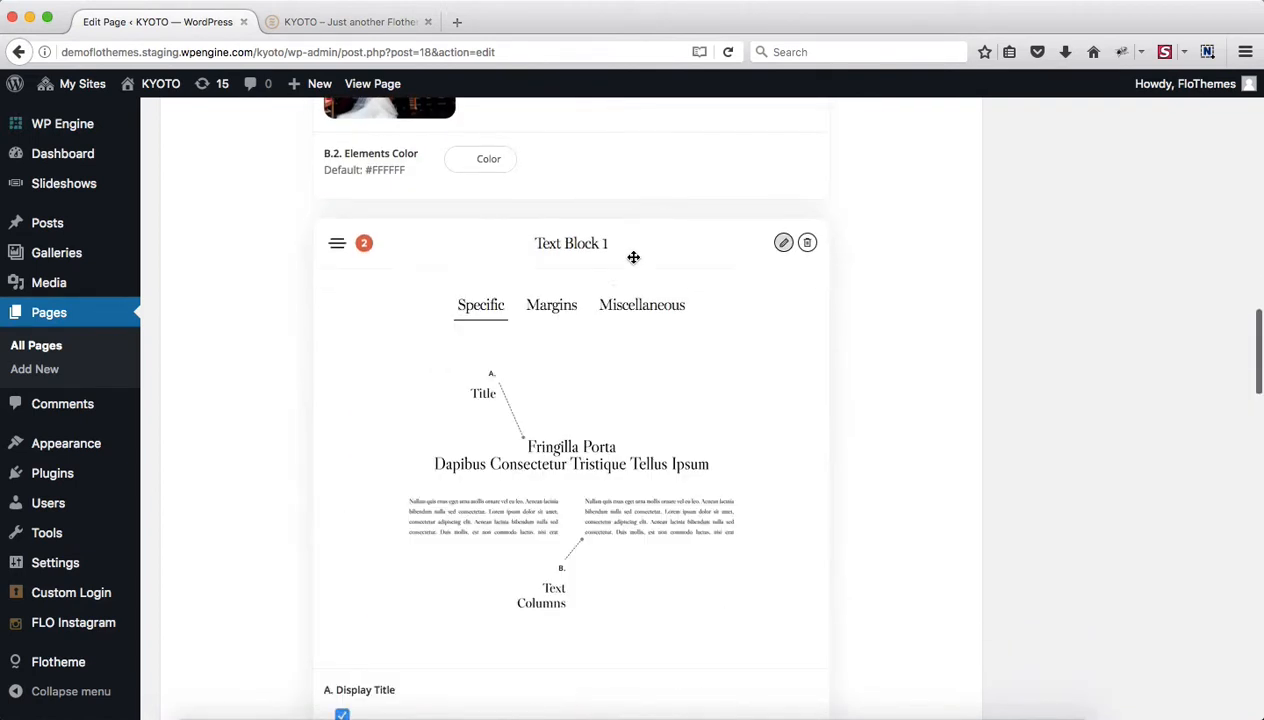
pyautogui.scroll(-4, 564, 360)
pyautogui.scroll(-5, 564, 369)
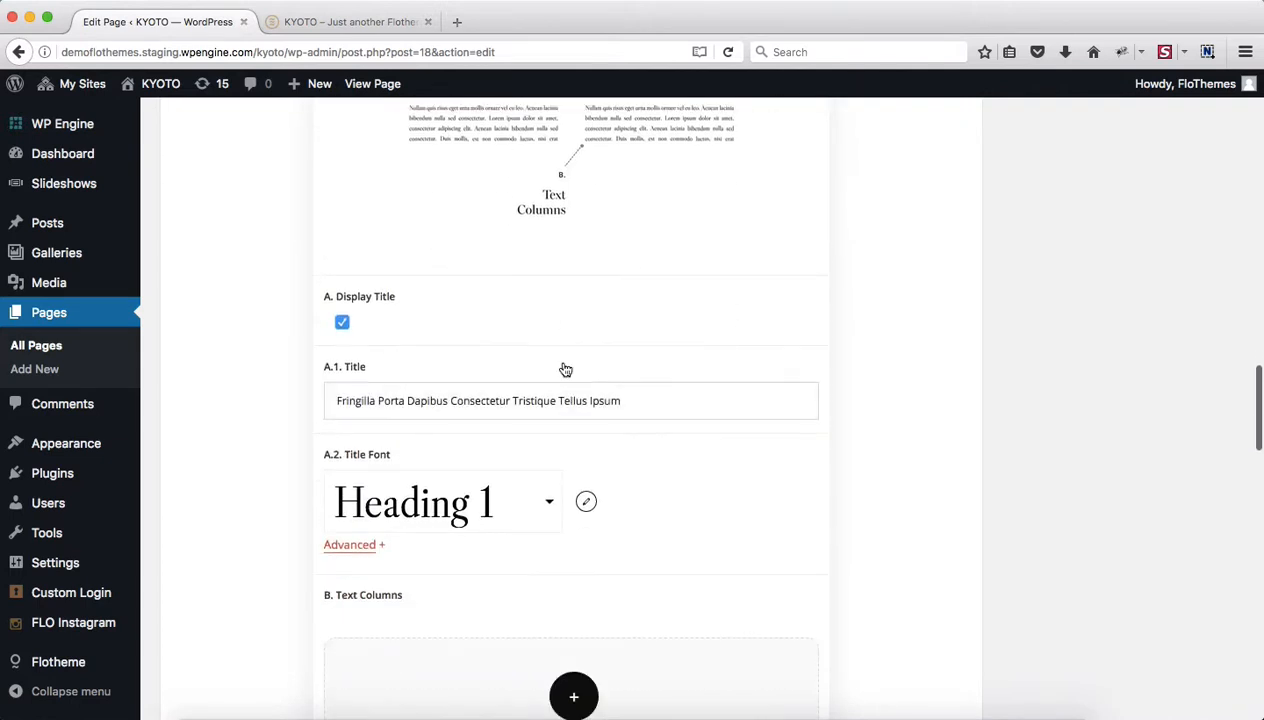
pyautogui.scroll(-1, 462, 378)
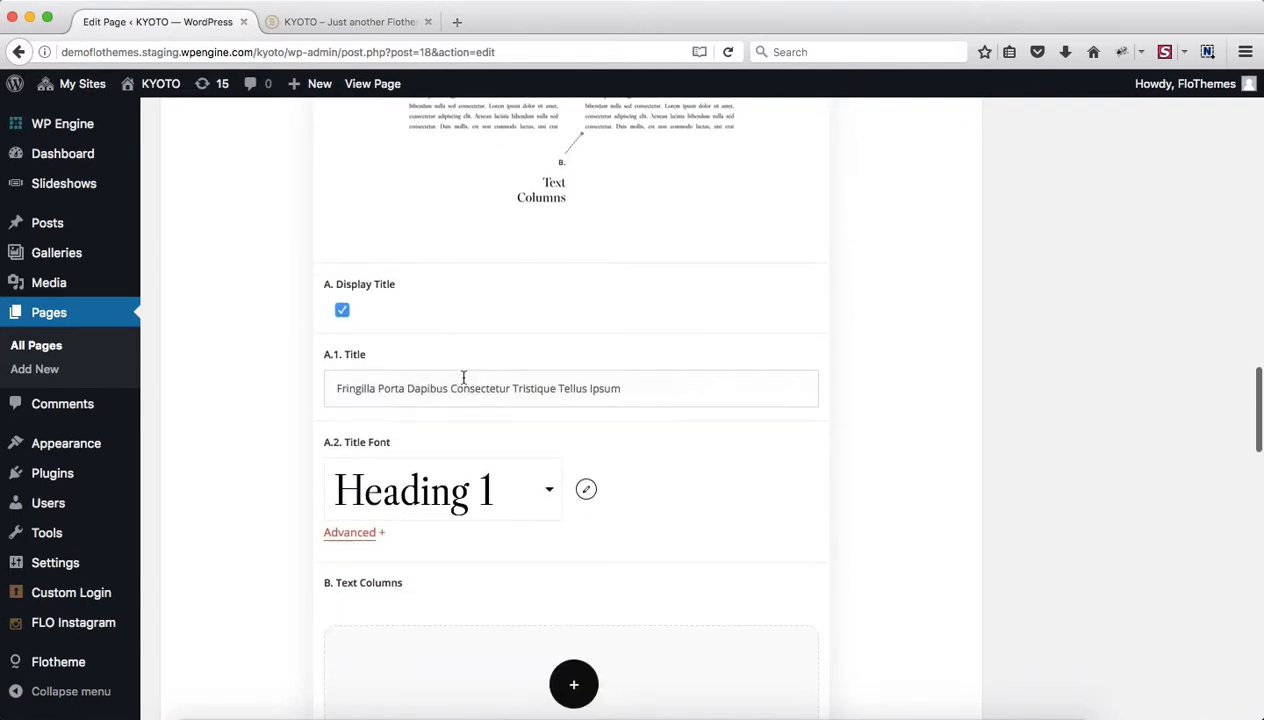
pyautogui.scroll(-5, 457, 400)
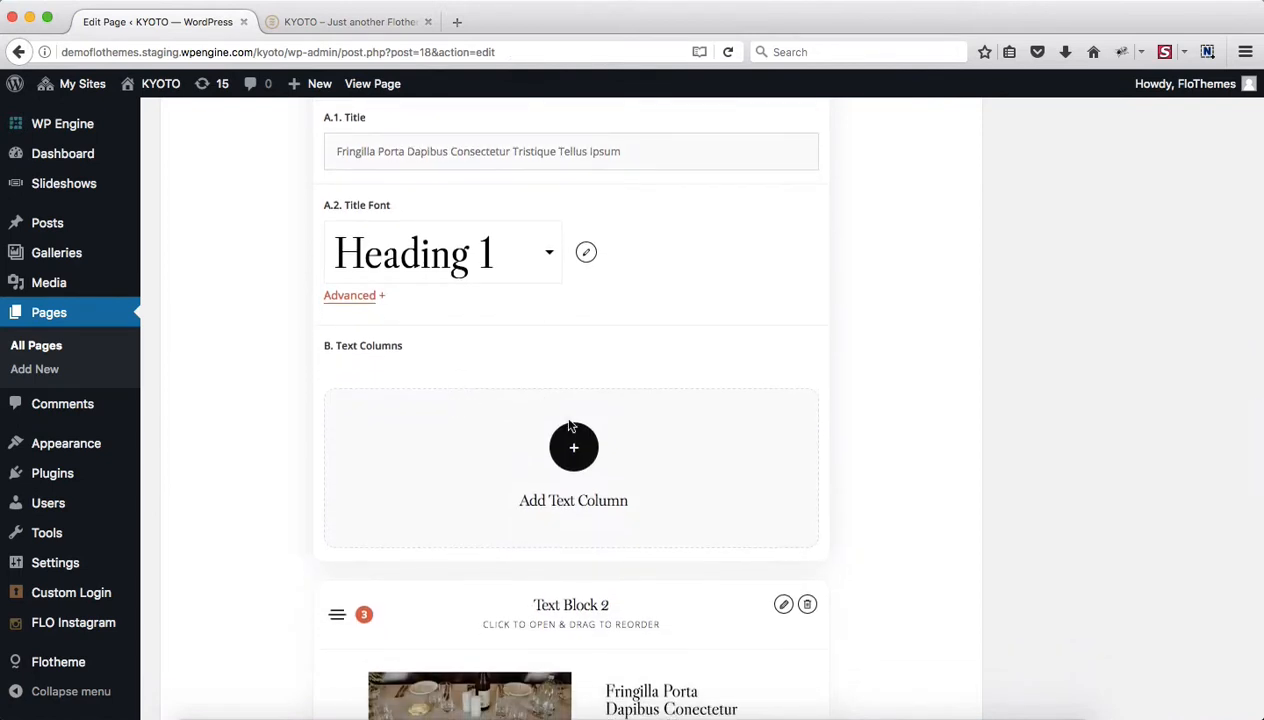
pyautogui.click(589, 456)
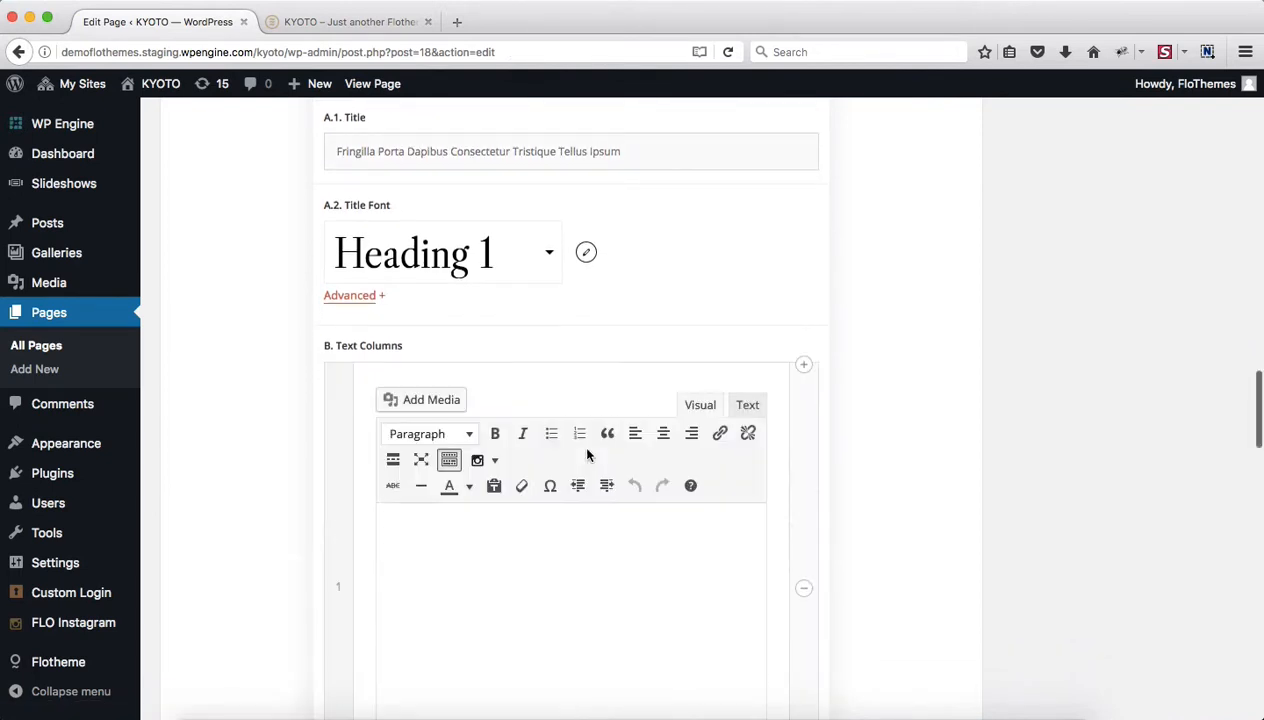
# Open lipsum.com in a new browser tab and copy the paragraph under "What is Lorem Ipsum?".
pyautogui.scroll(-3, 448, 545)
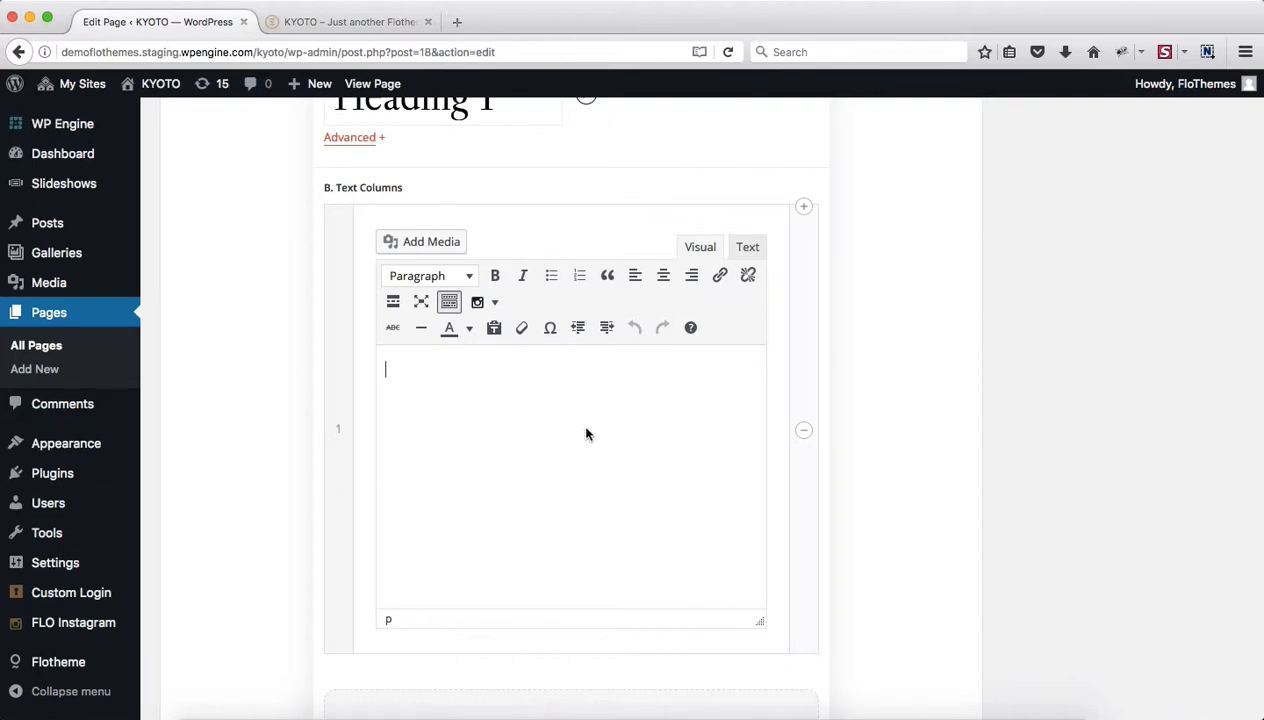
pyautogui.press('super+t')
pyautogui.write('lipsum.com/')
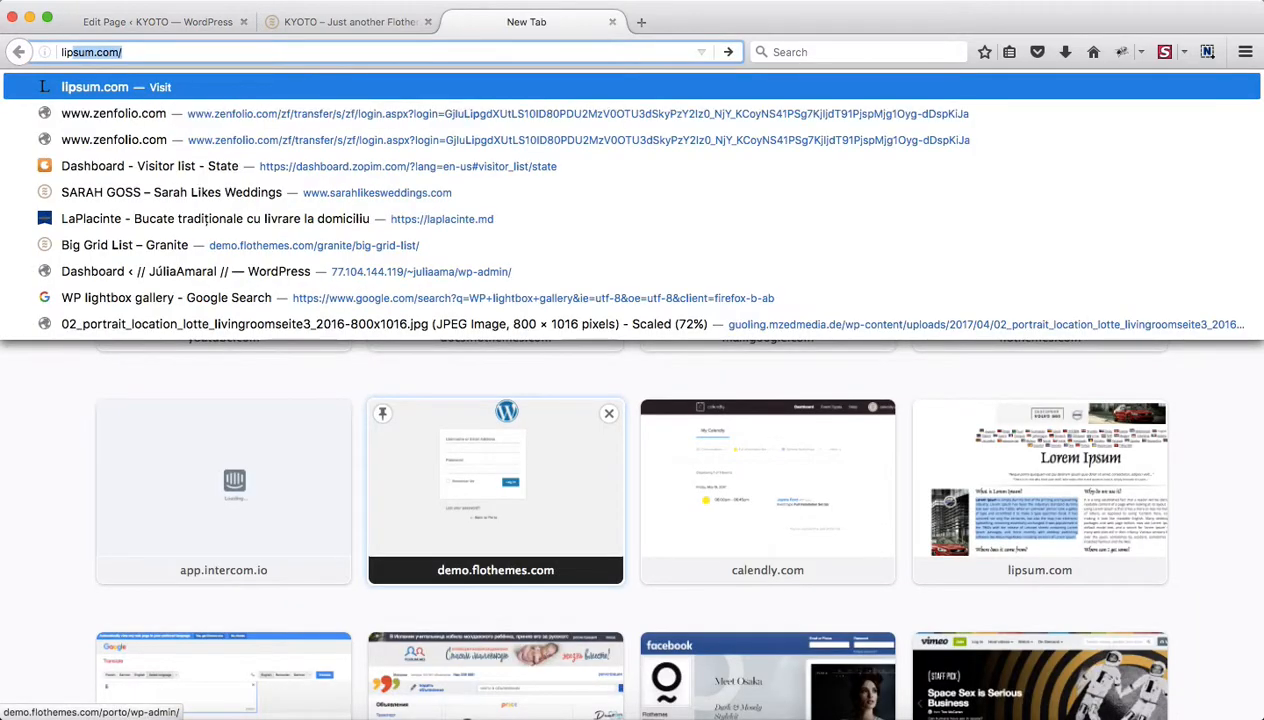
pyautogui.press('Return')
pyautogui.tripleClick(430, 458)
pyautogui.press('super+c')
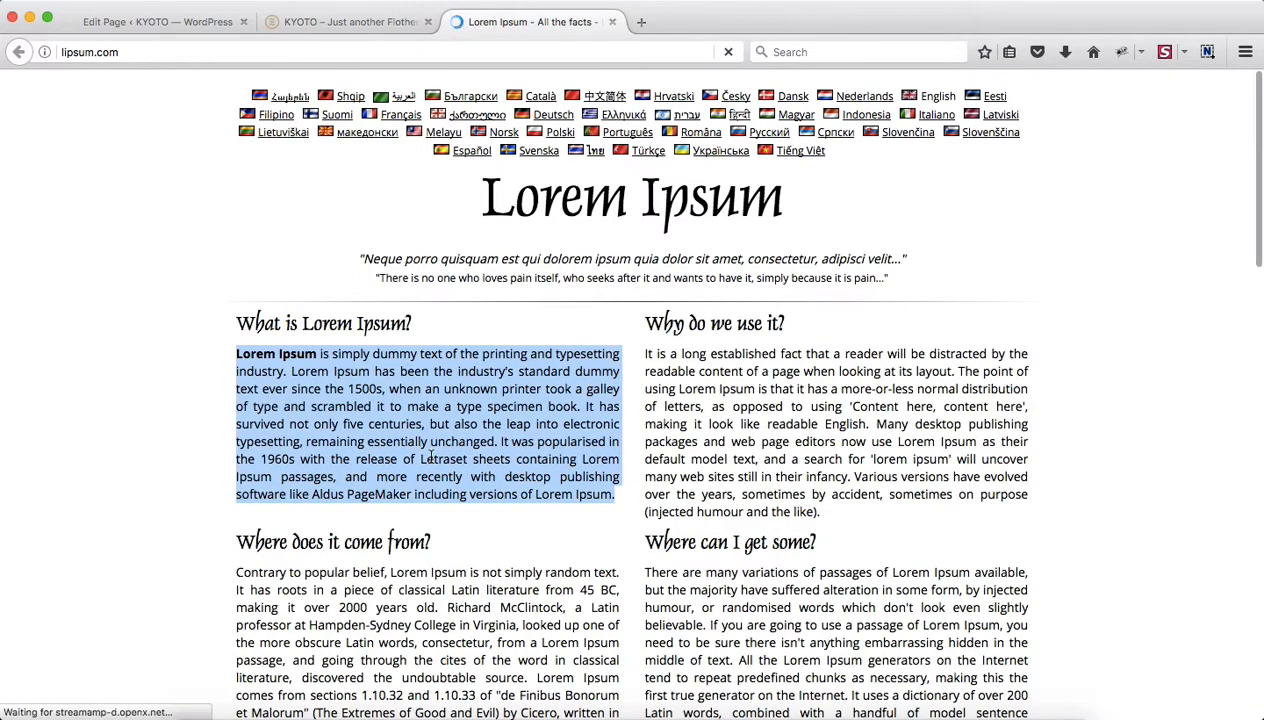
# Return to the page editor and paste the copied paragraph as plain text into Text Block 1's first text column.
pyautogui.hotkey('ctrl', 'Tab')
pyautogui.hotkey('ctrl', 'Tab')
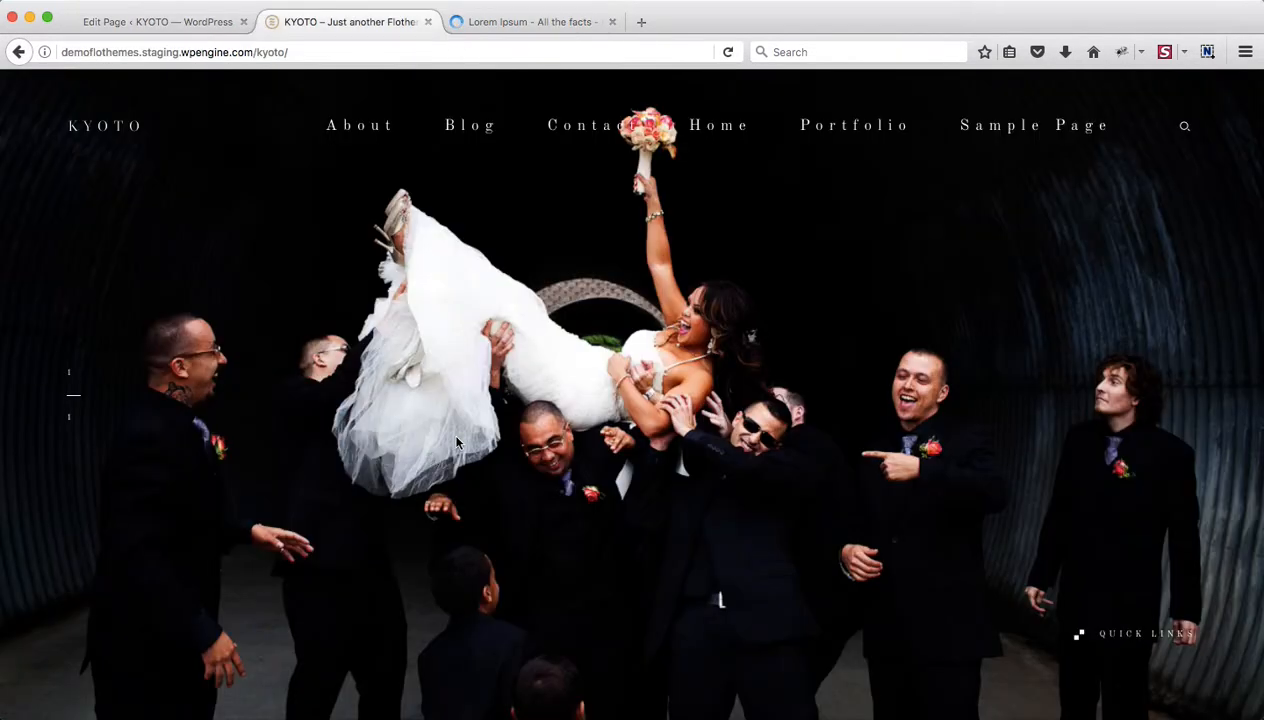
pyautogui.hotkey('ctrl', 'shift', 'Tab')
pyautogui.click(746, 252)
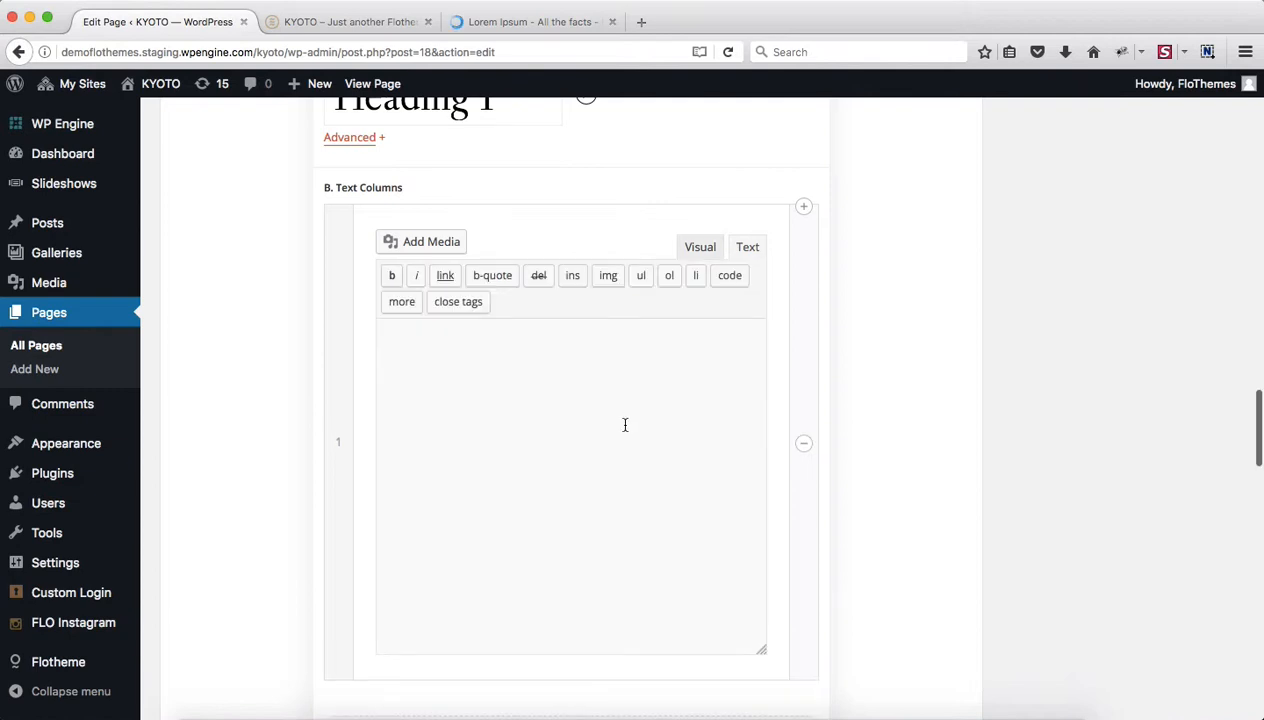
pyautogui.click(564, 412)
pyautogui.press('super+v')
# Add a second text column to Text Block 1 and paste the same Lorem Ipsum paragraph into it as plain text.
pyautogui.scroll(-5, 614, 420)
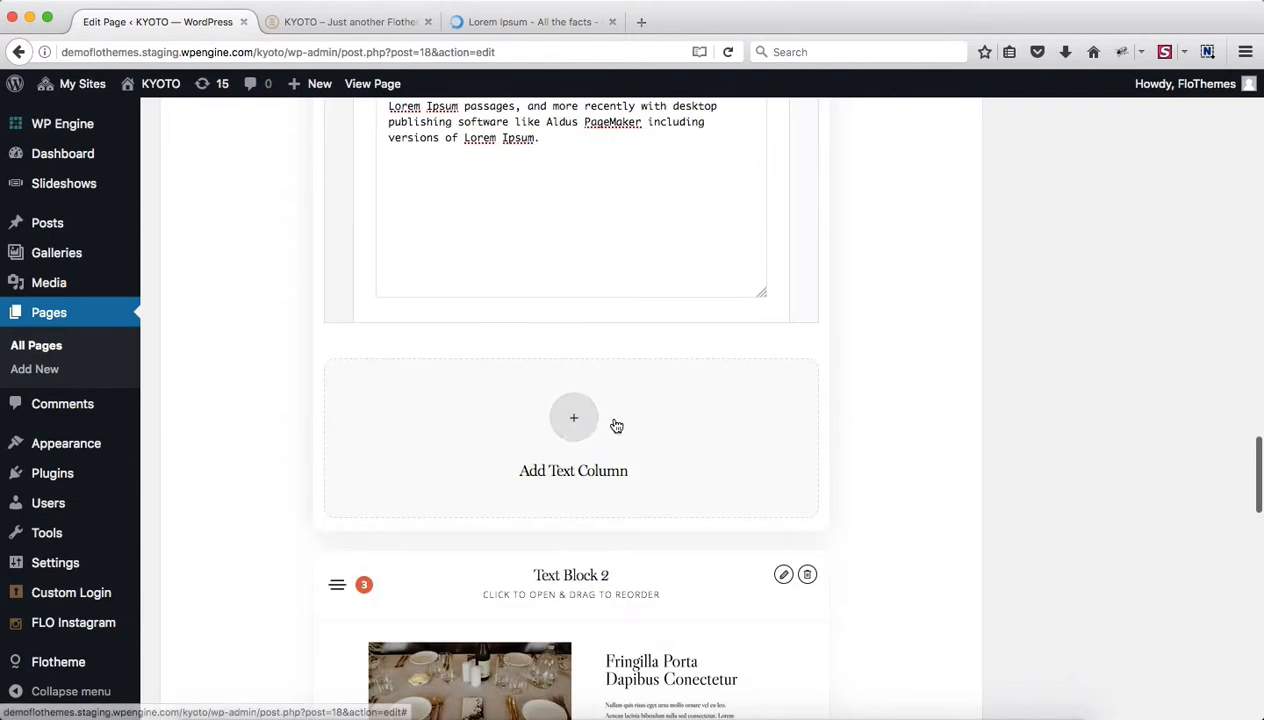
pyautogui.click(592, 428)
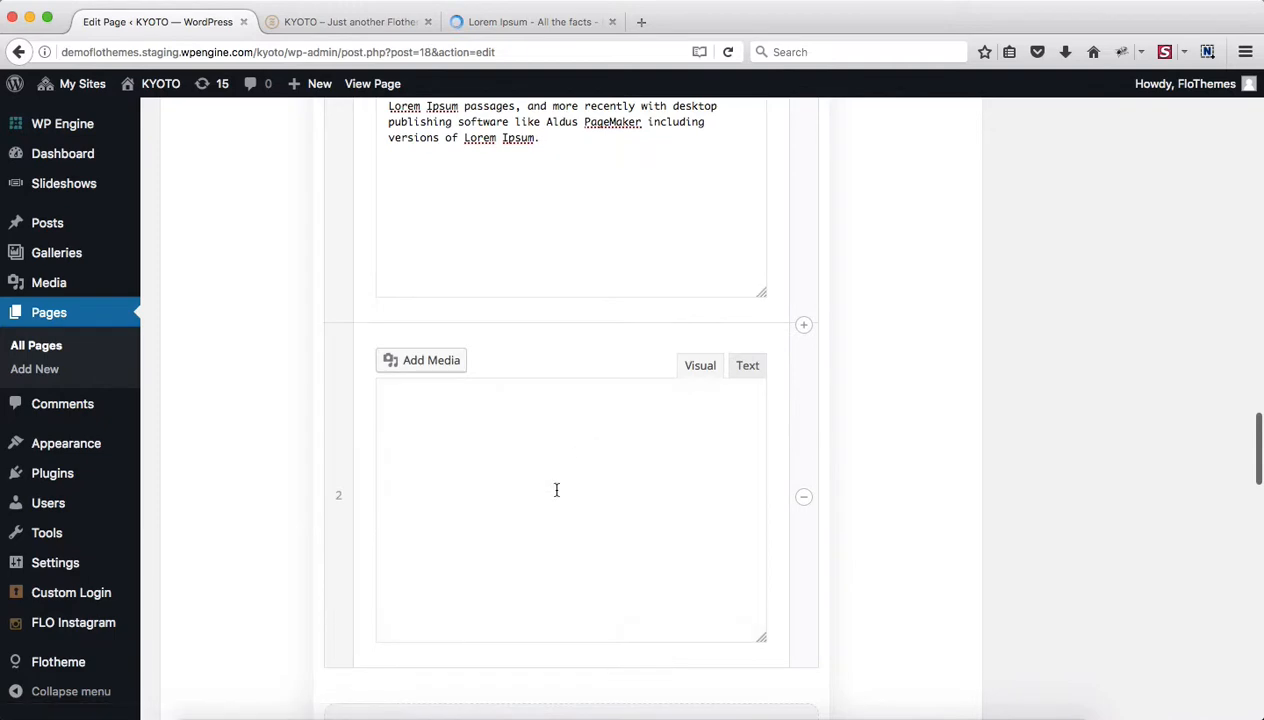
pyautogui.click(749, 366)
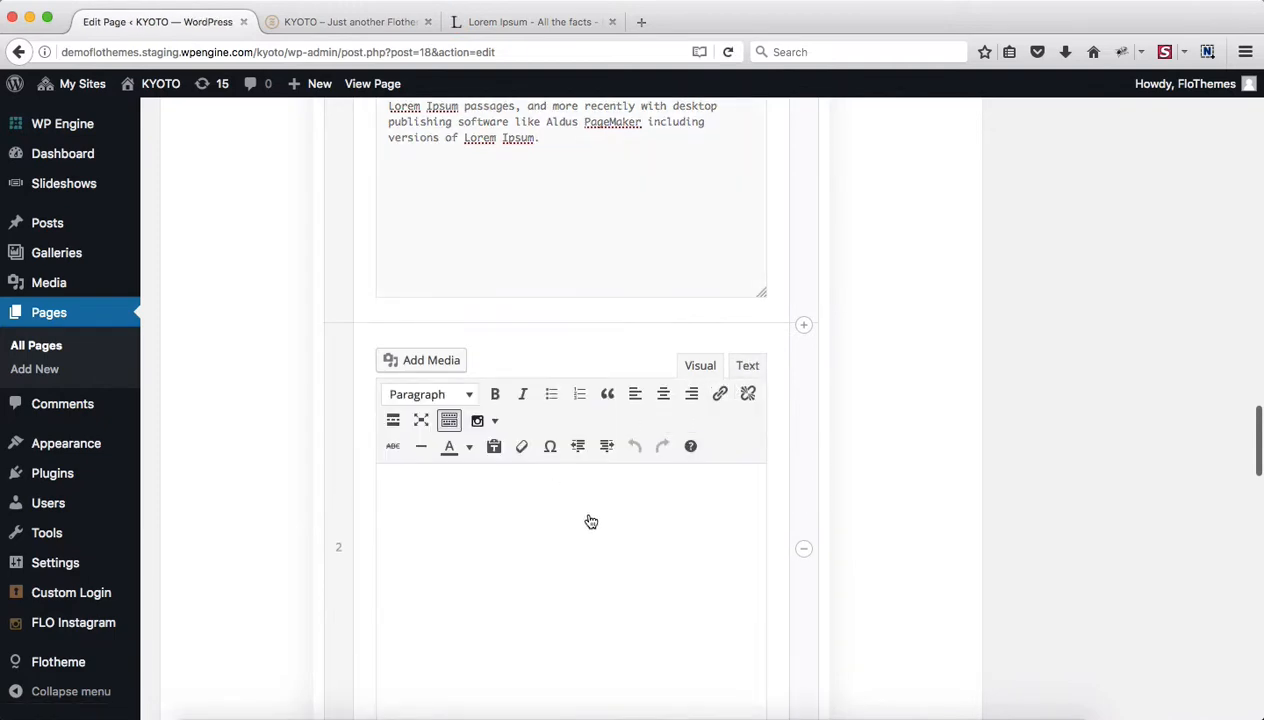
pyautogui.press('super+v')
pyautogui.scroll(-7, 738, 431)
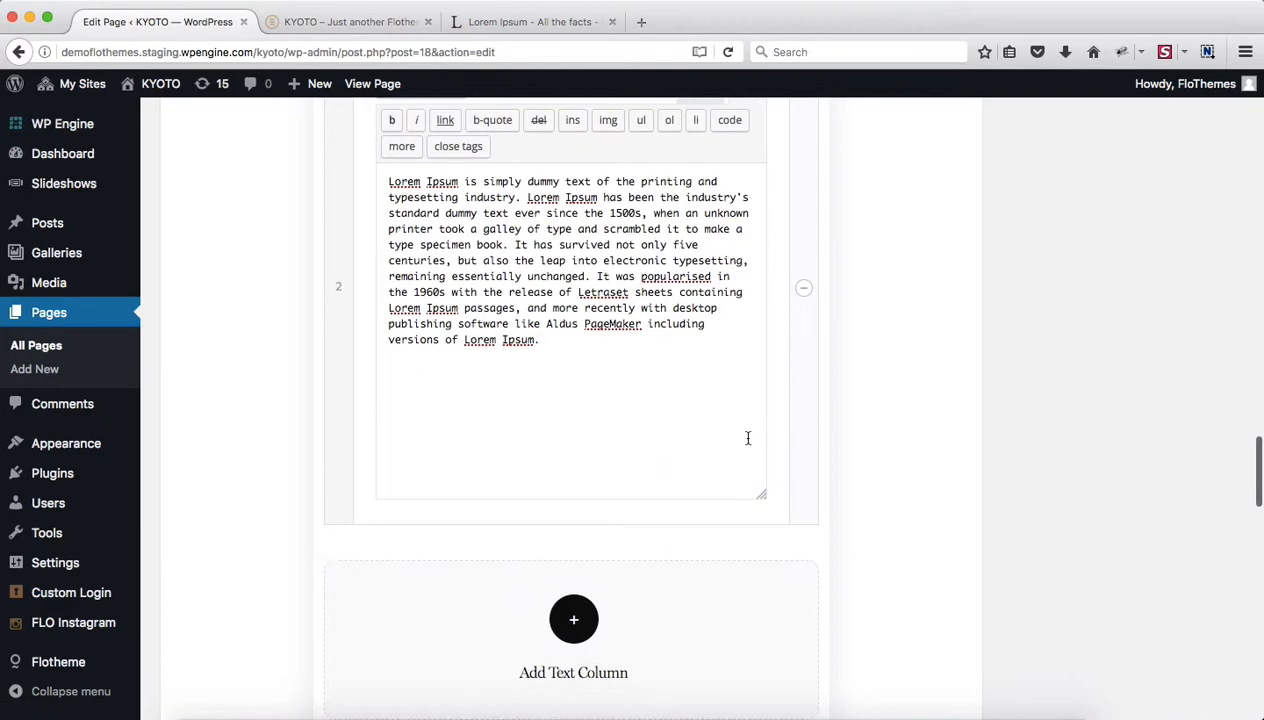
# Open Text Block 2 for editing, review its layout preview, title and font options, and select all of its body text.
pyautogui.scroll(-5, 779, 392)
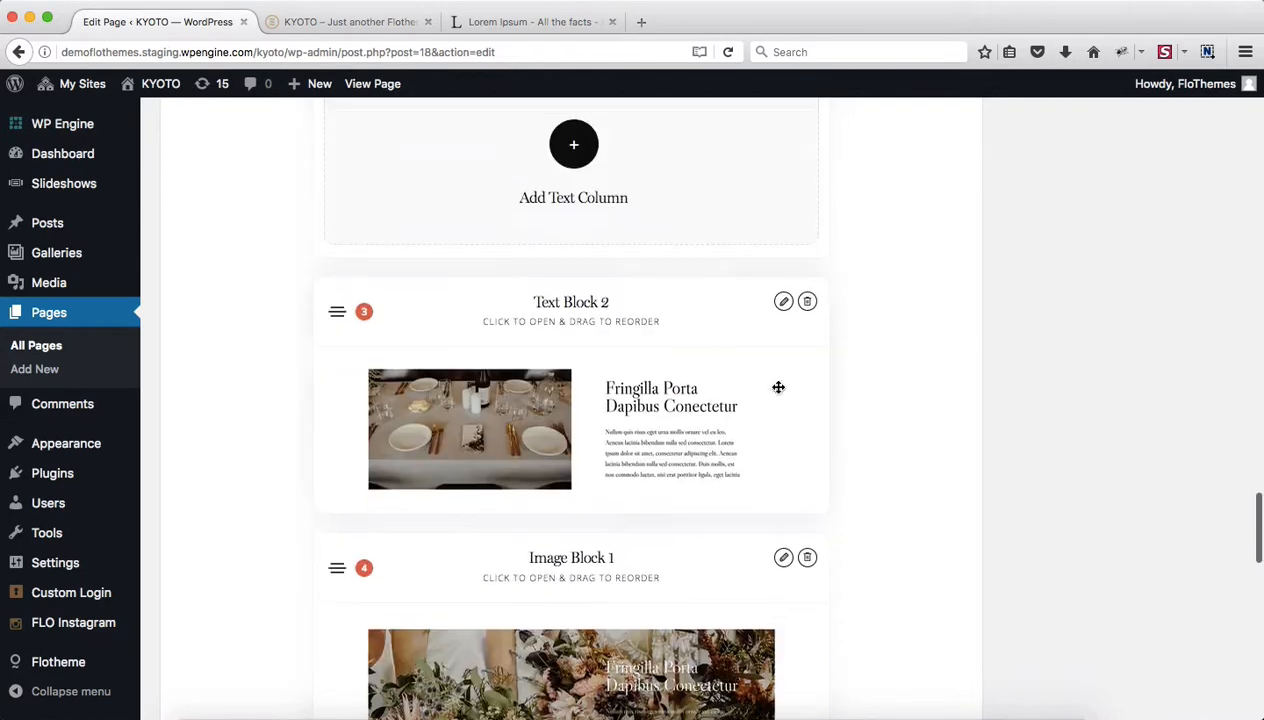
pyautogui.click(635, 318)
pyautogui.scroll(-2, 635, 320)
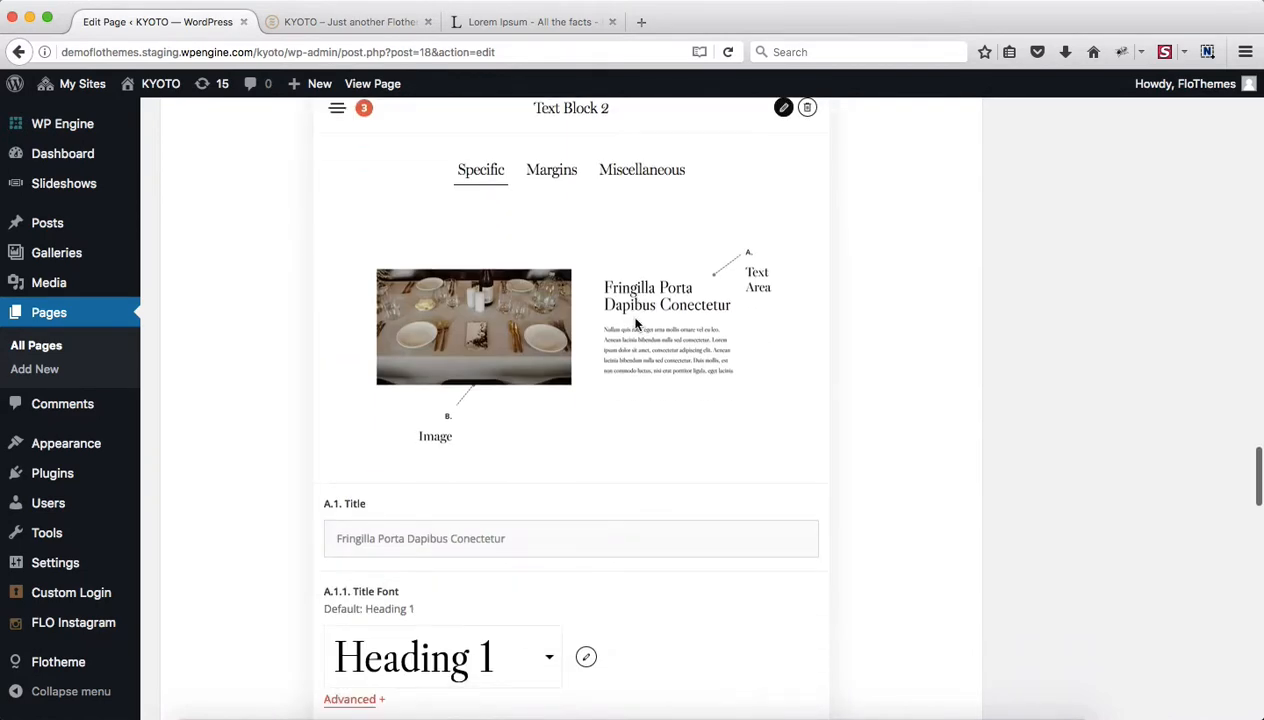
pyautogui.scroll(-4, 635, 320)
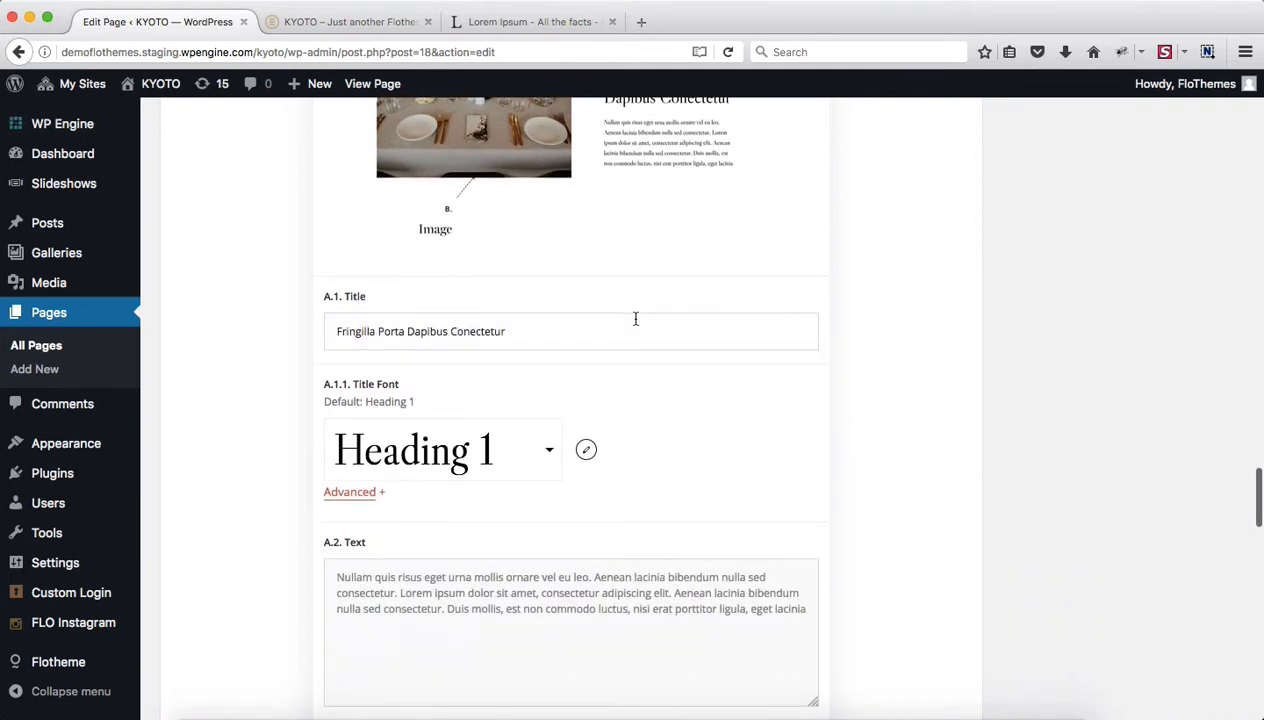
pyautogui.scroll(1, 544, 203)
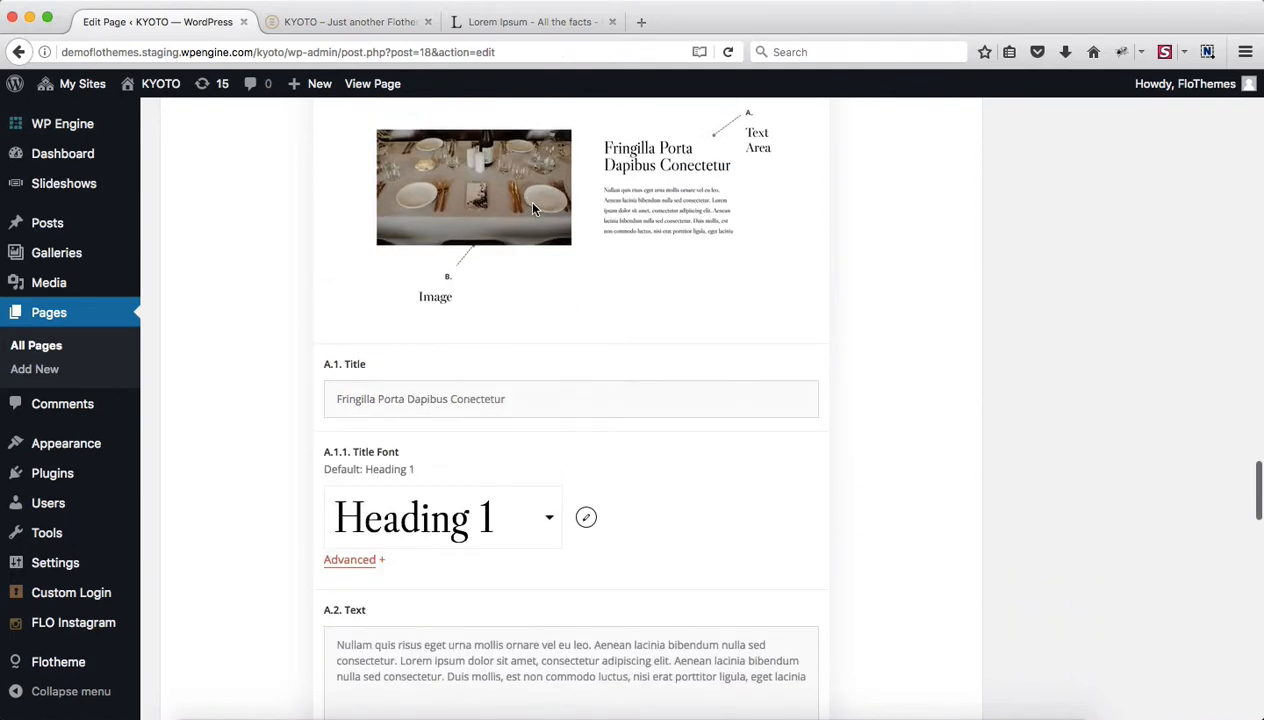
pyautogui.scroll(1, 556, 347)
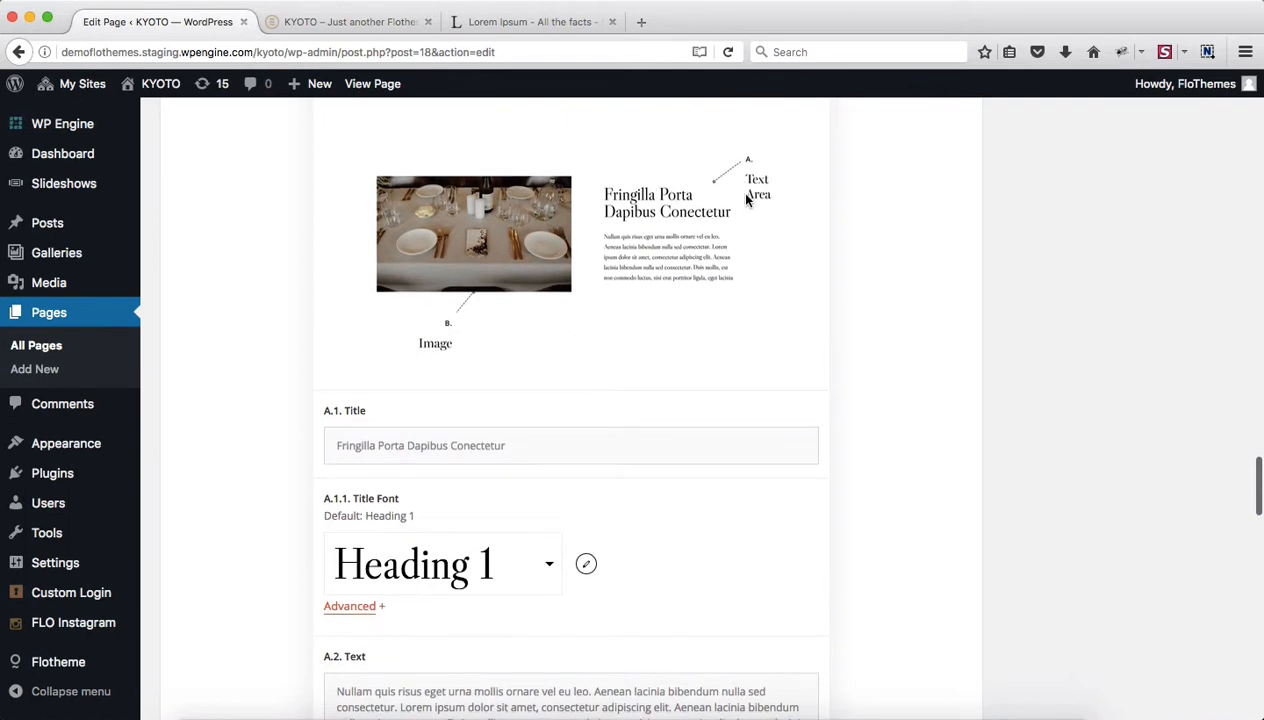
pyautogui.scroll(-2, 454, 330)
pyautogui.scroll(-3, 429, 465)
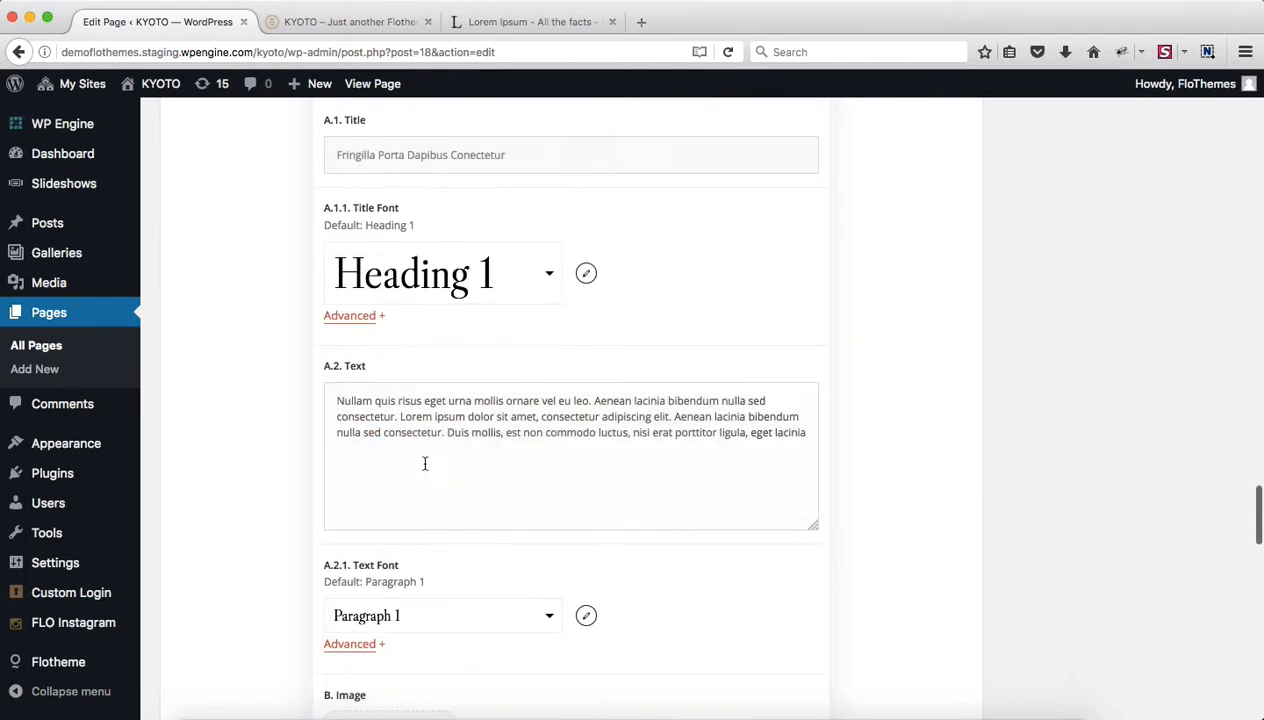
pyautogui.doubleClick(477, 430)
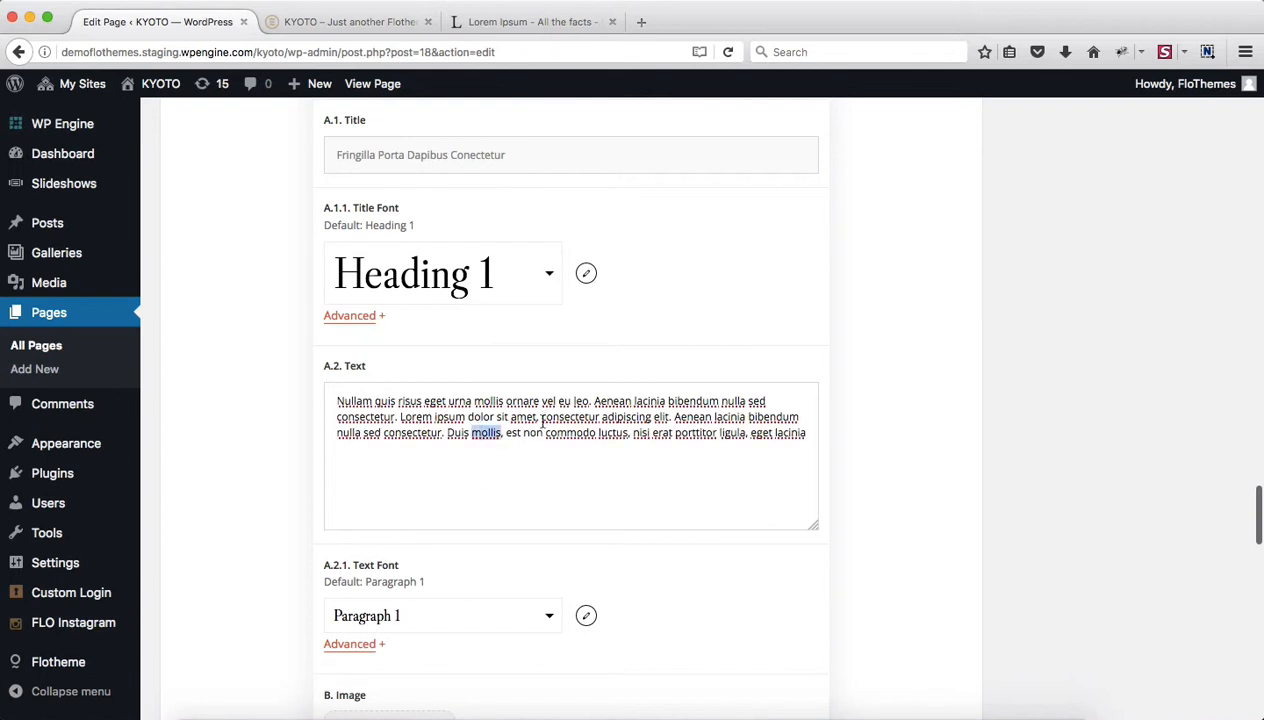
pyautogui.hotkey('ctrl', 'a')
# Add ceremony-2.jpg from the media library as Text Block 2's image and check the Image Position option.
pyautogui.scroll(-5, 612, 511)
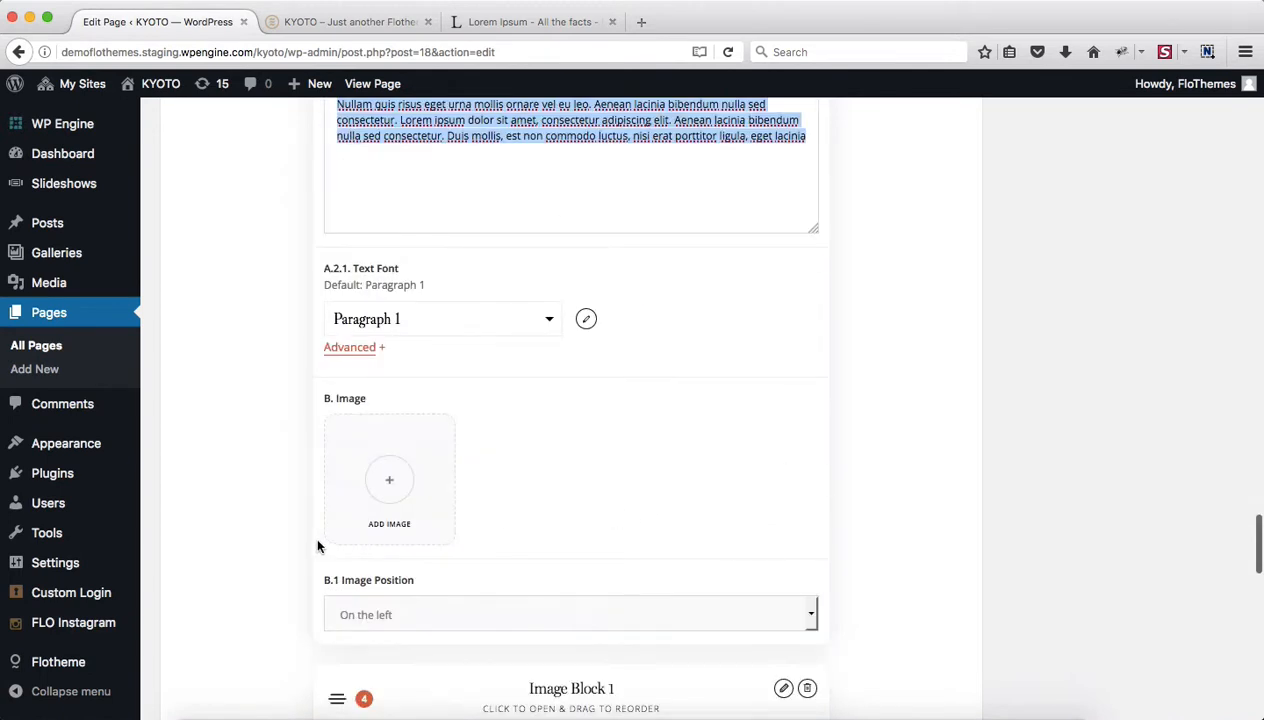
pyautogui.click(390, 500)
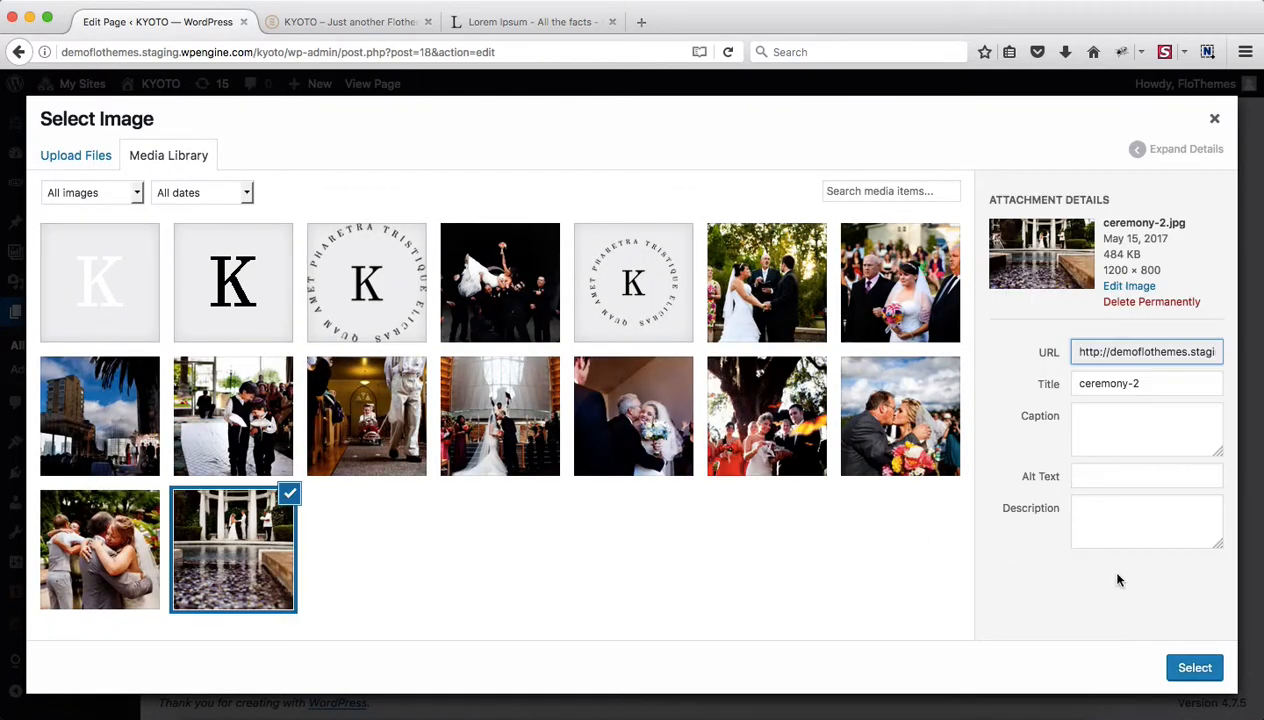
pyautogui.click(1194, 666)
pyautogui.scroll(-2, 858, 514)
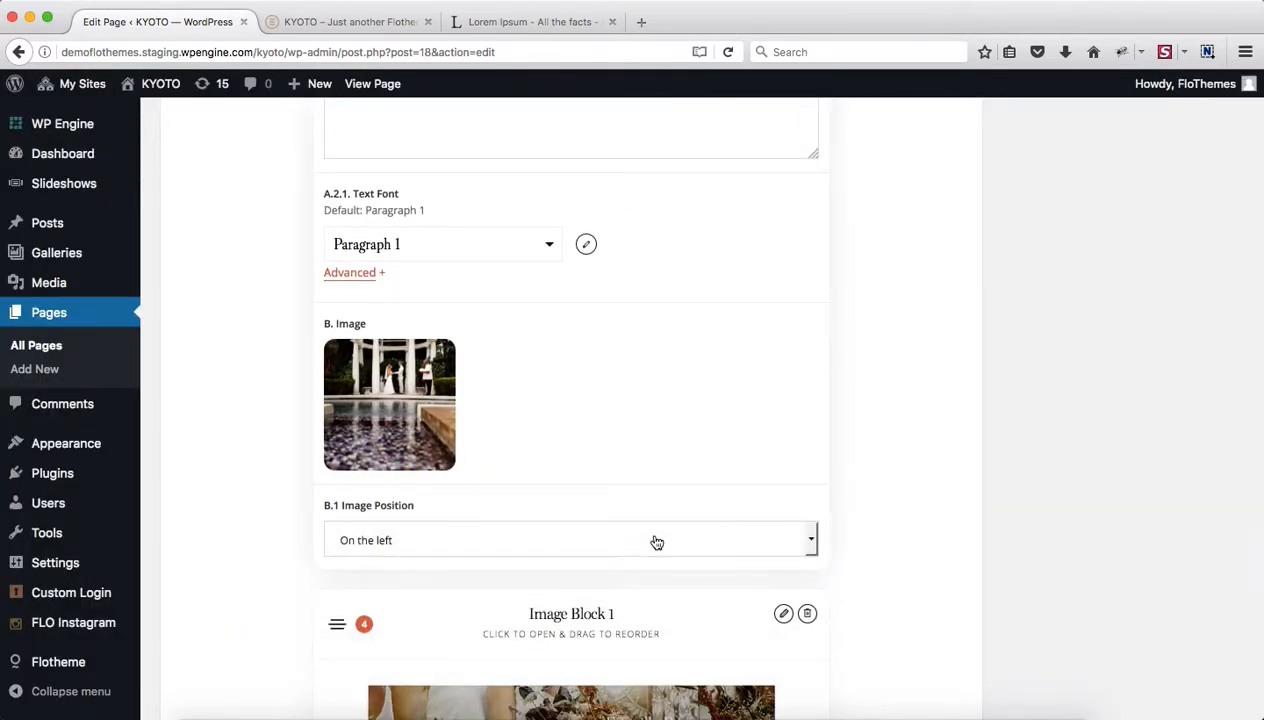
pyautogui.scroll(4, 677, 502)
pyautogui.scroll(-3, 677, 502)
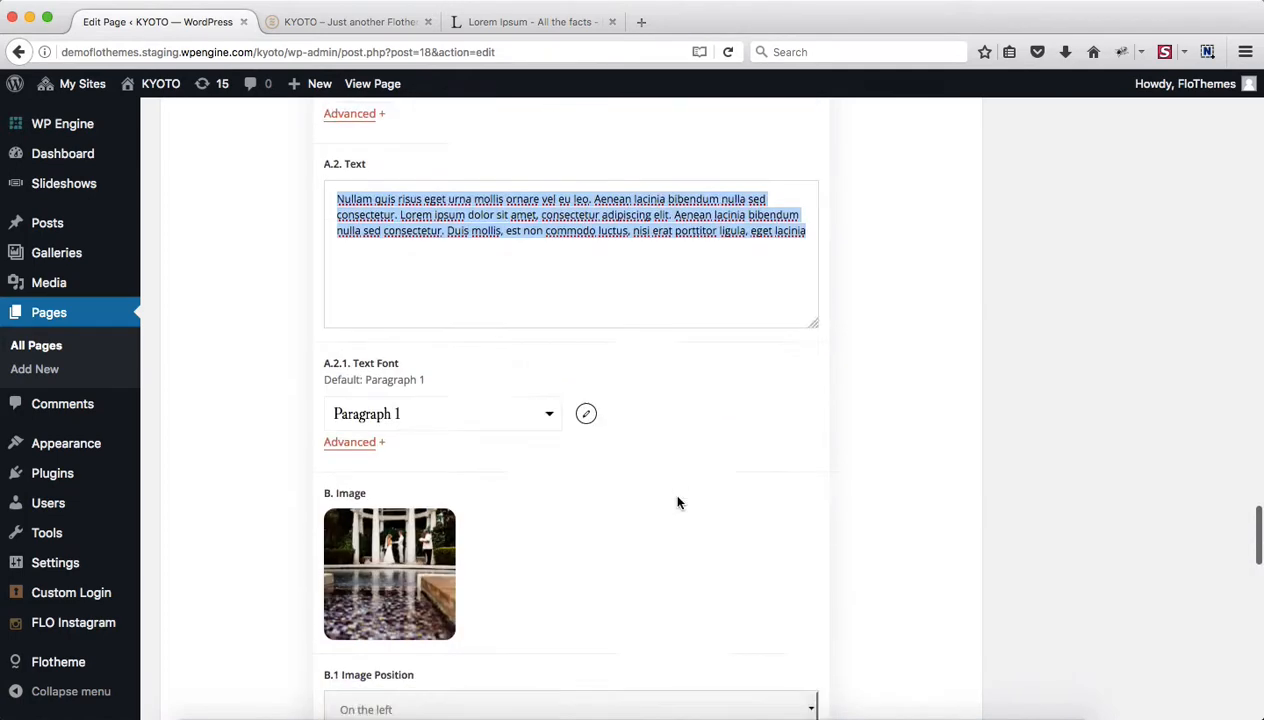
# Open Image Block 1 for editing and inspect its Text Color picker, closing it without choosing a colour.
pyautogui.scroll(-5, 677, 502)
pyautogui.scroll(-3, 677, 497)
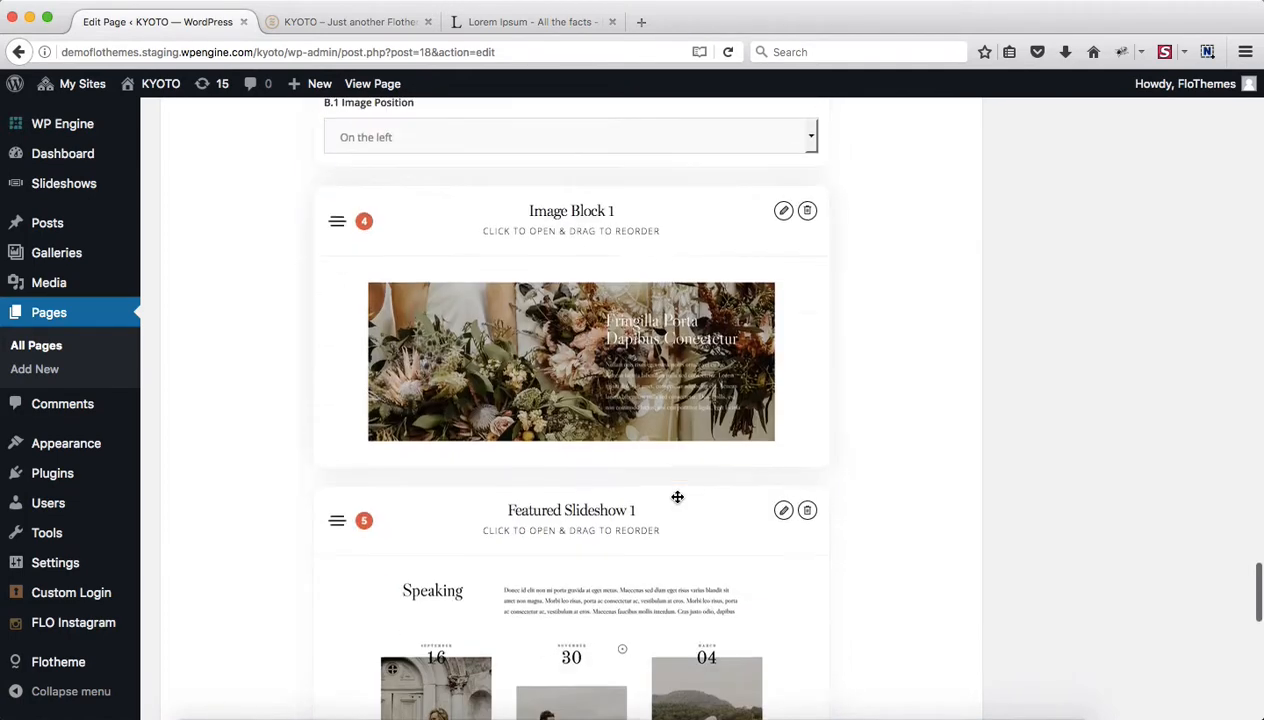
pyautogui.click(638, 224)
pyautogui.scroll(-2, 638, 224)
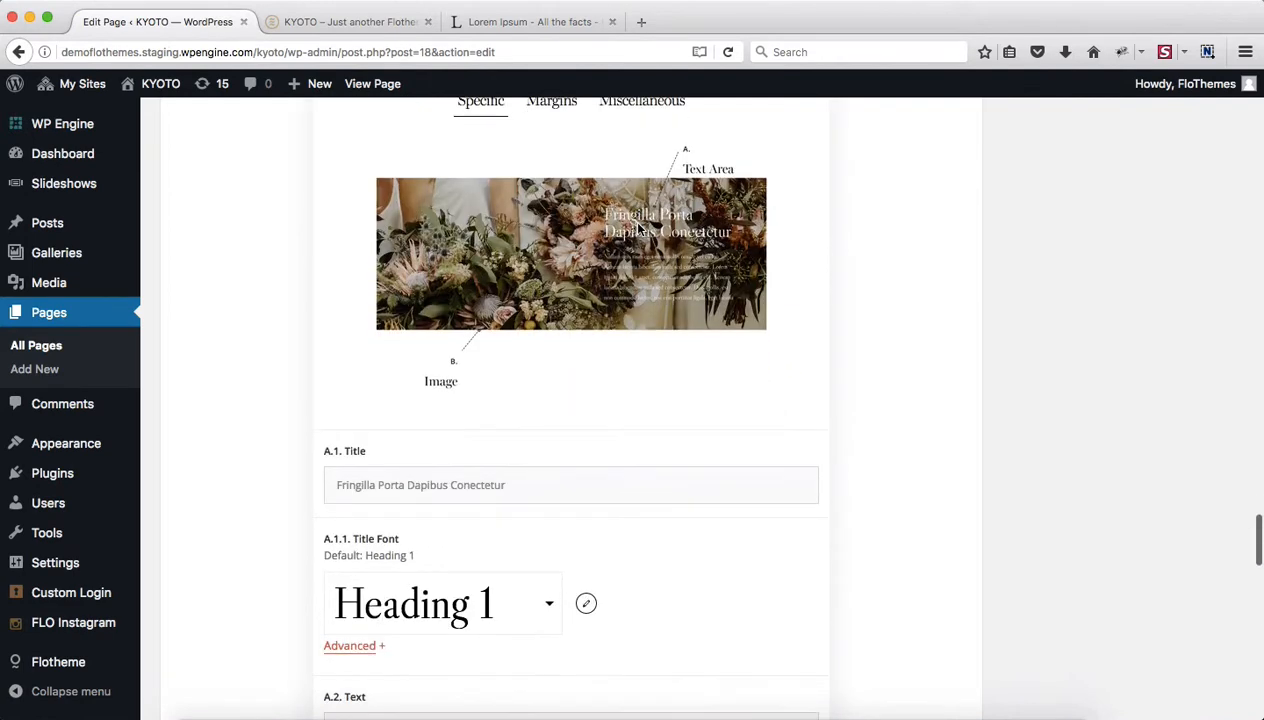
pyautogui.scroll(-2, 636, 225)
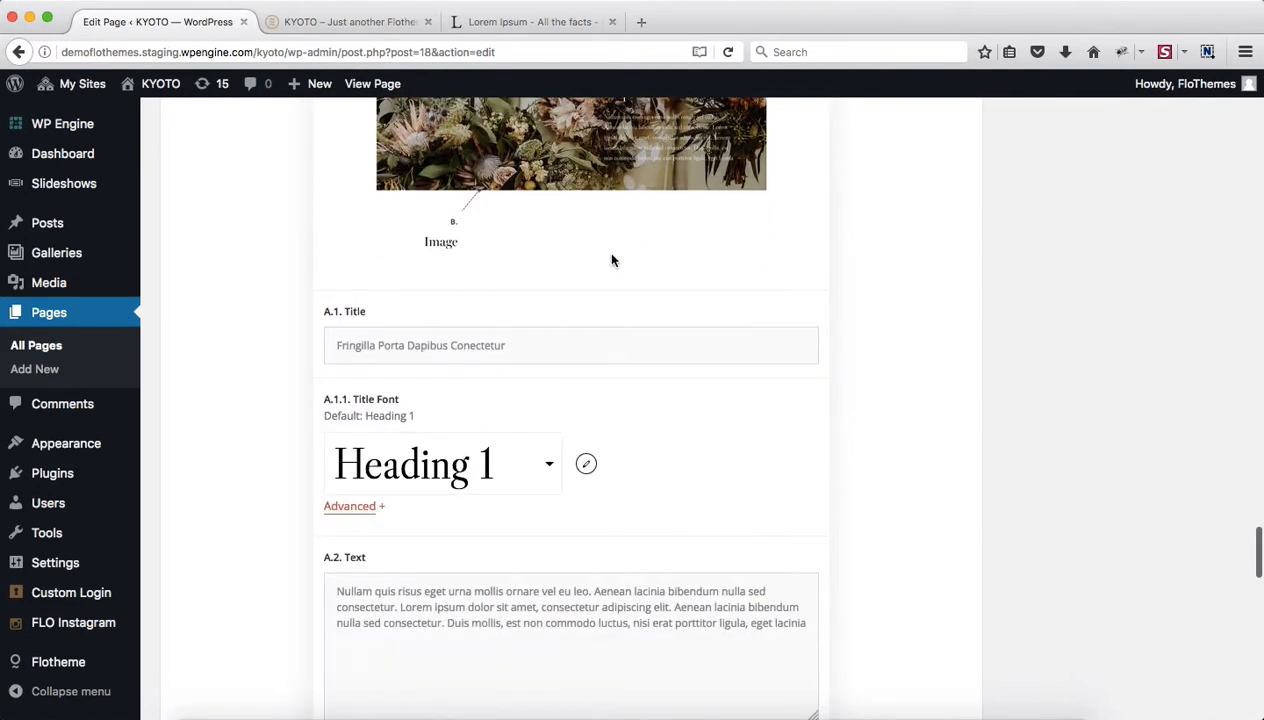
pyautogui.scroll(-6, 519, 347)
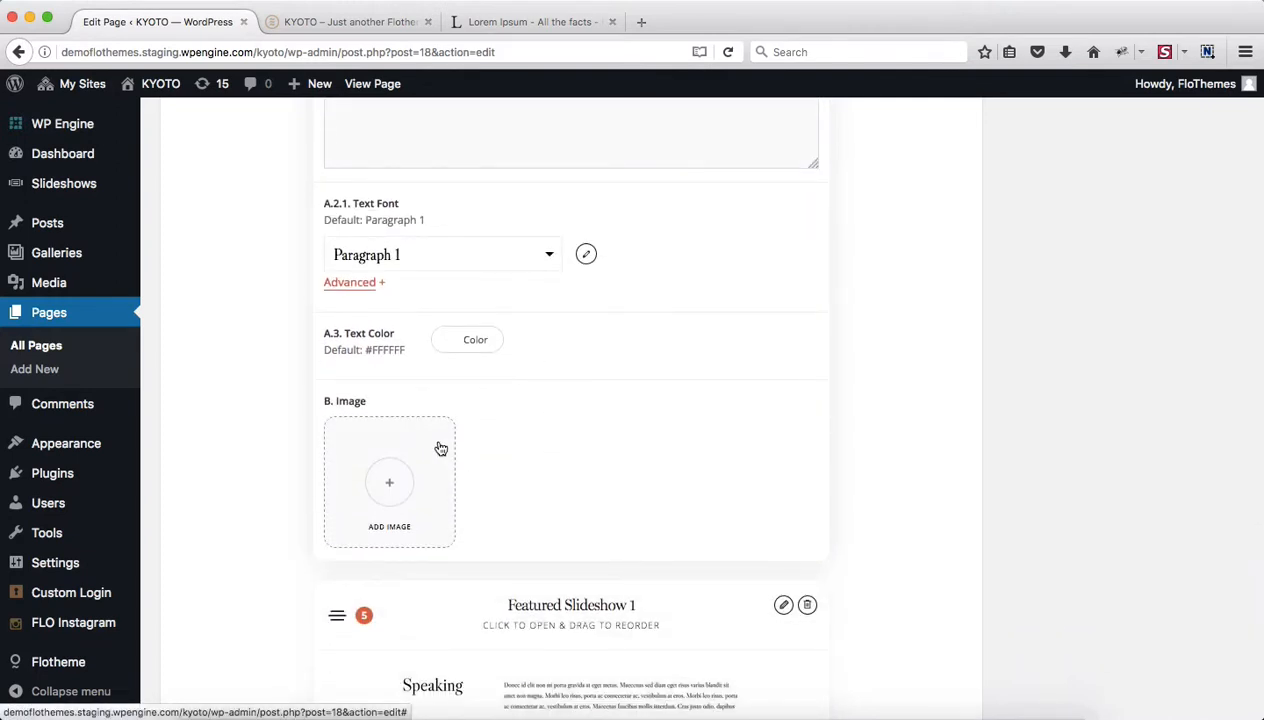
pyautogui.click(470, 339)
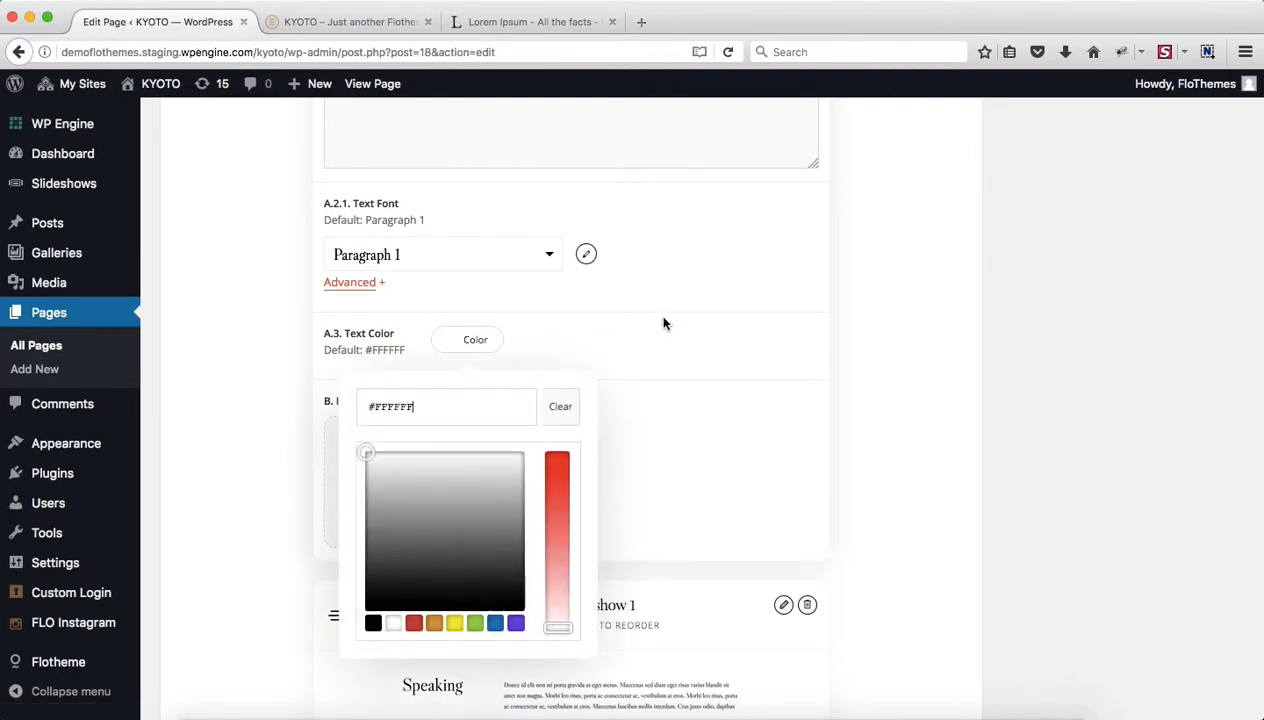
pyautogui.click(660, 349)
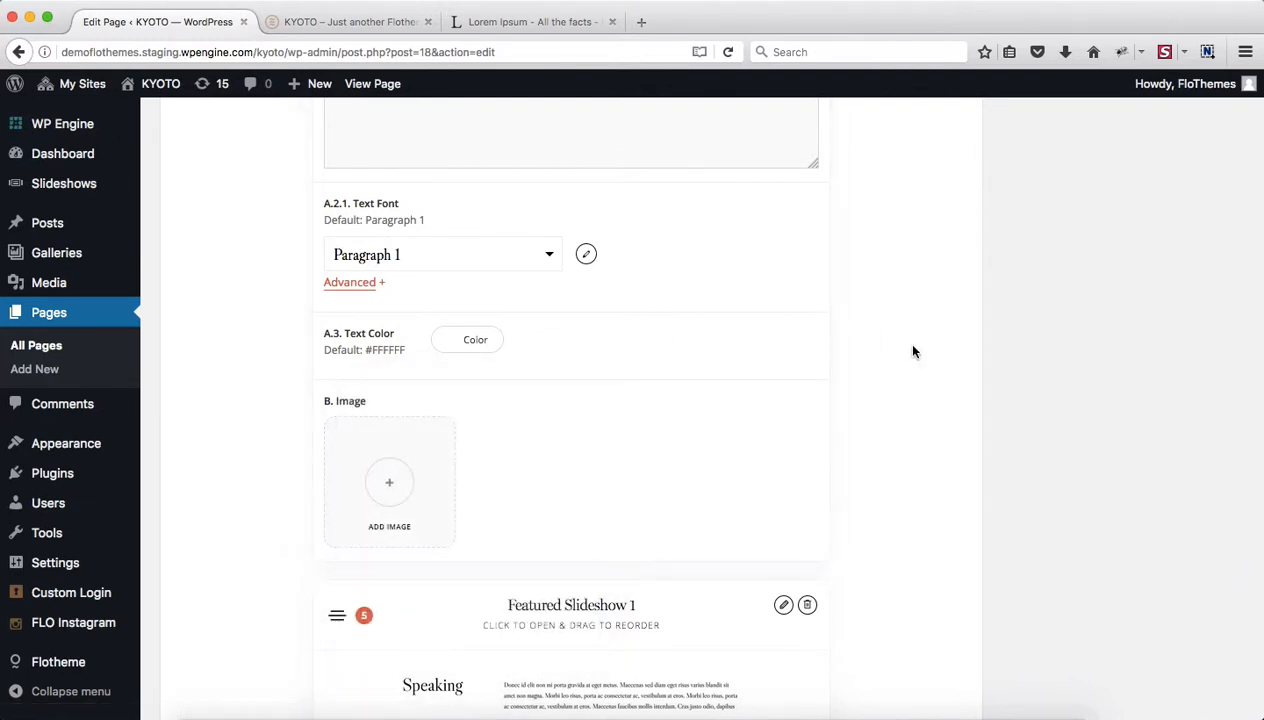
# Review Image Block 1's title, text, font, text colour and image settings against its layout preview.
pyautogui.scroll(8, 774, 410)
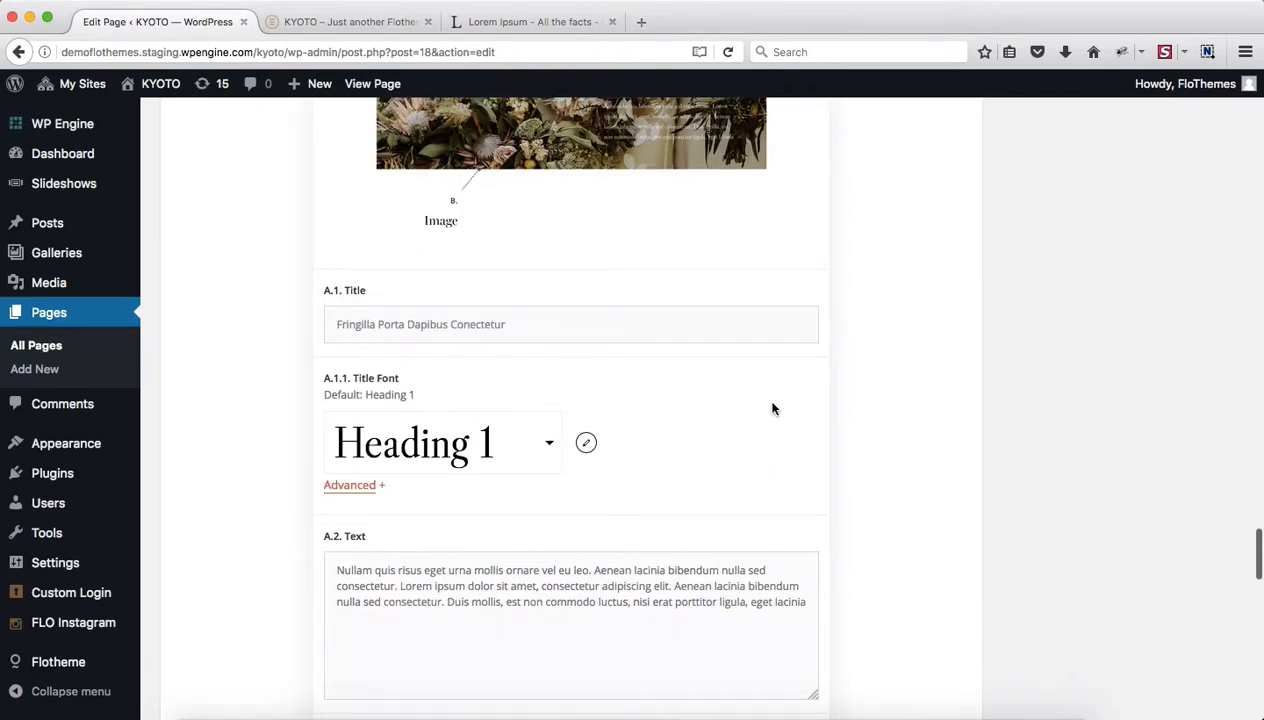
pyautogui.scroll(3, 772, 408)
pyautogui.scroll(-3, 772, 408)
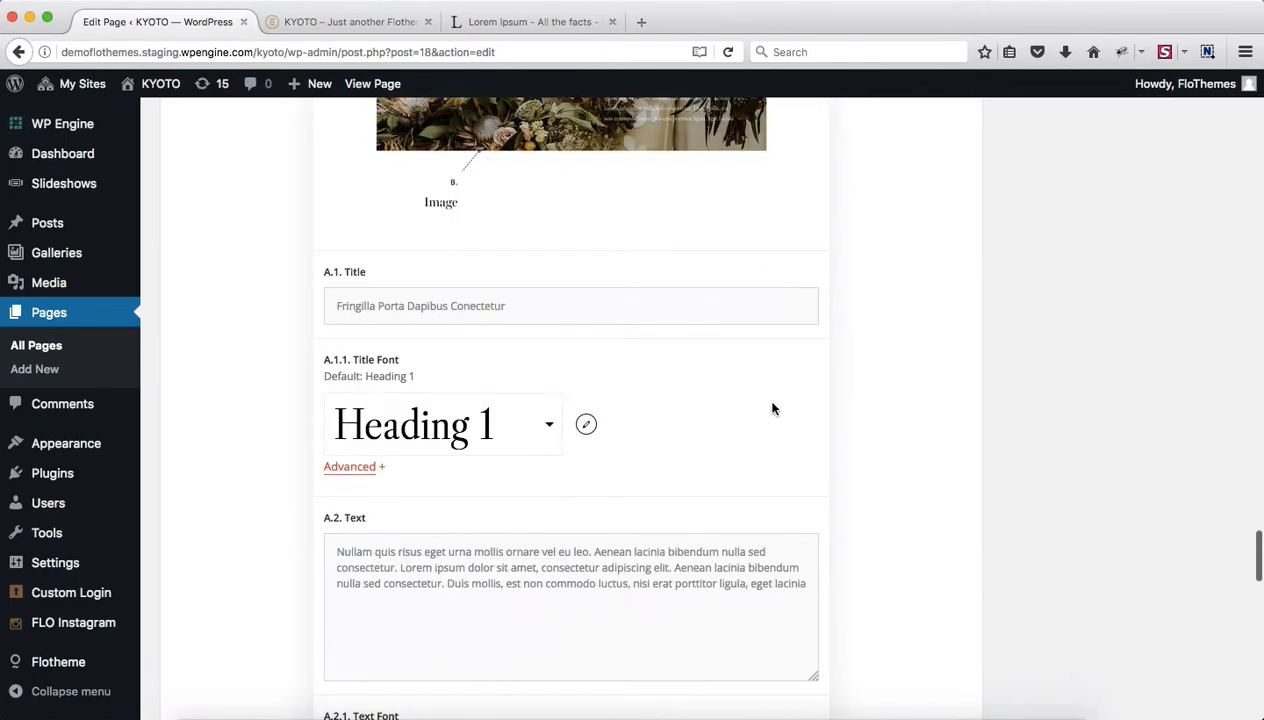
pyautogui.scroll(-3, 772, 408)
pyautogui.scroll(-3, 772, 405)
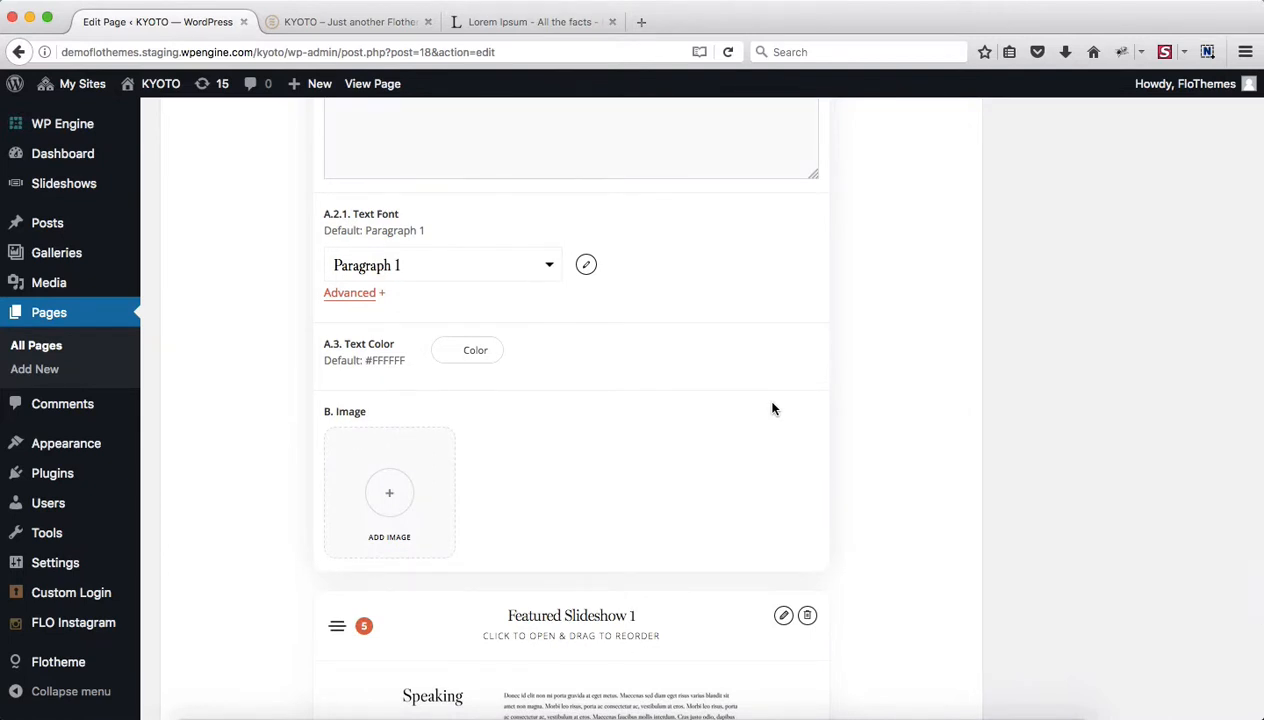
pyautogui.scroll(3, 660, 346)
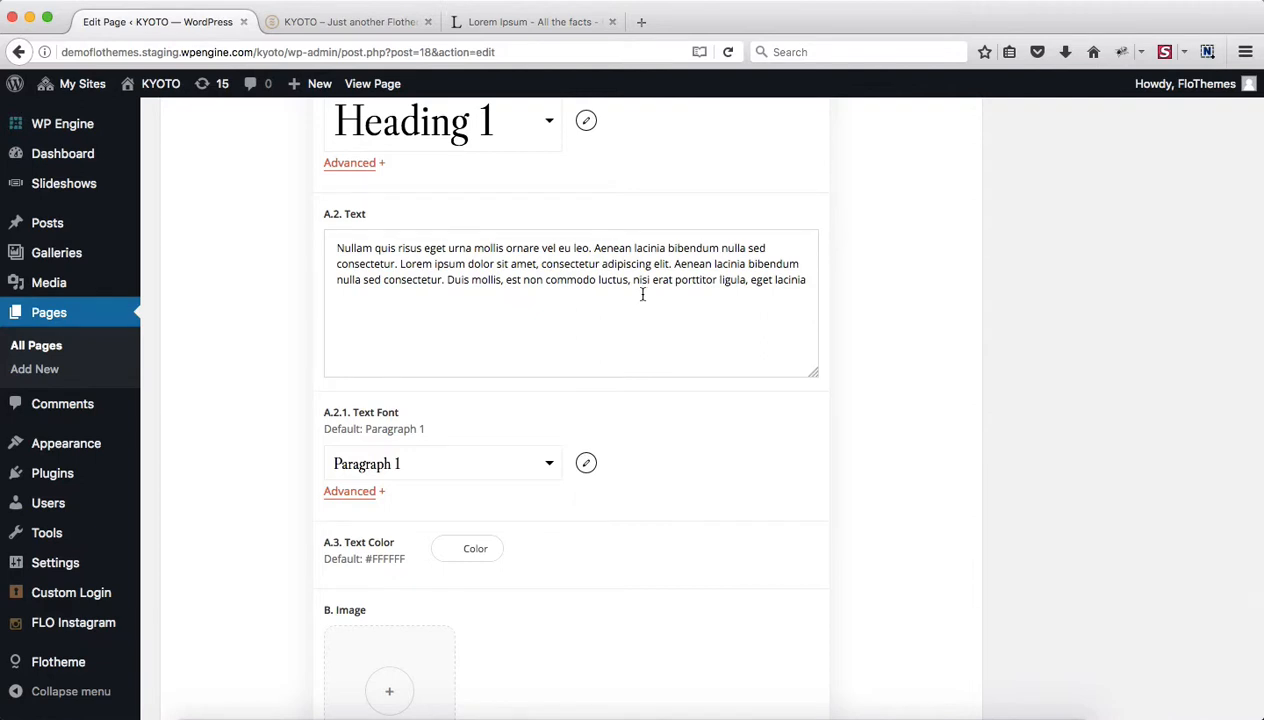
pyautogui.scroll(-6, 643, 295)
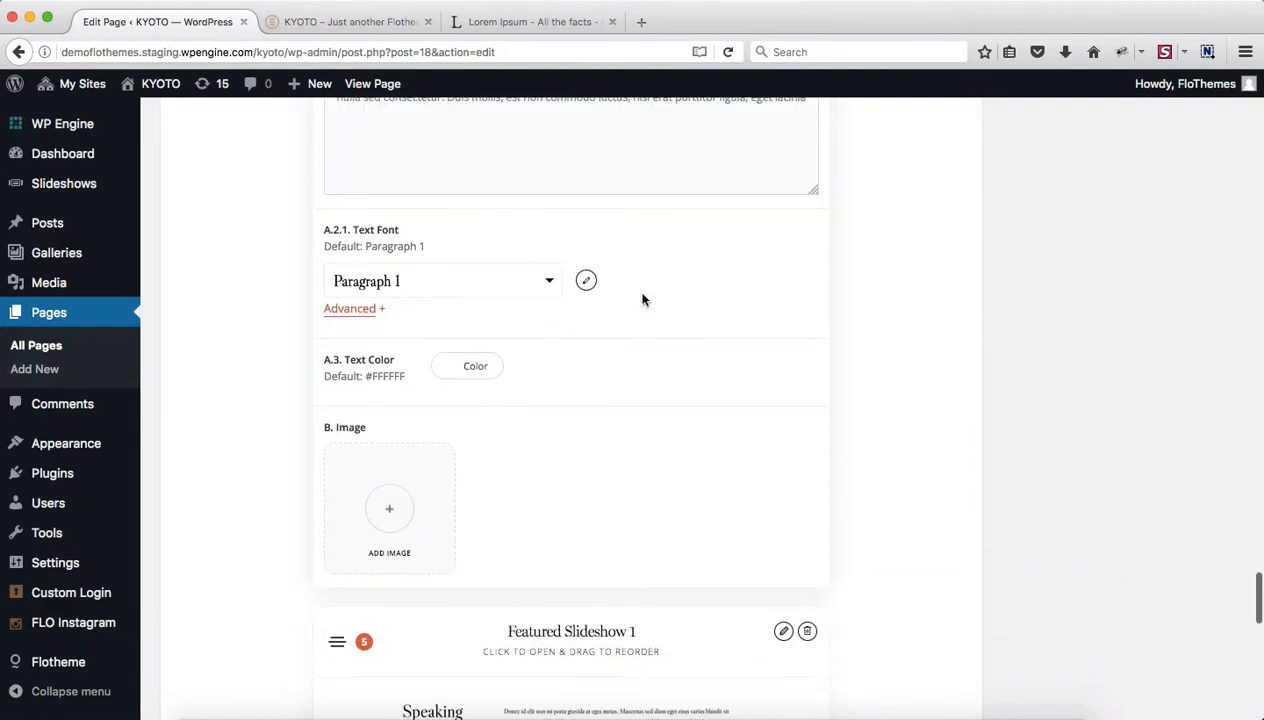
# Open Featured Slideshow 1 for editing and review its layout preview, title and text settings.
pyautogui.scroll(-3, 643, 300)
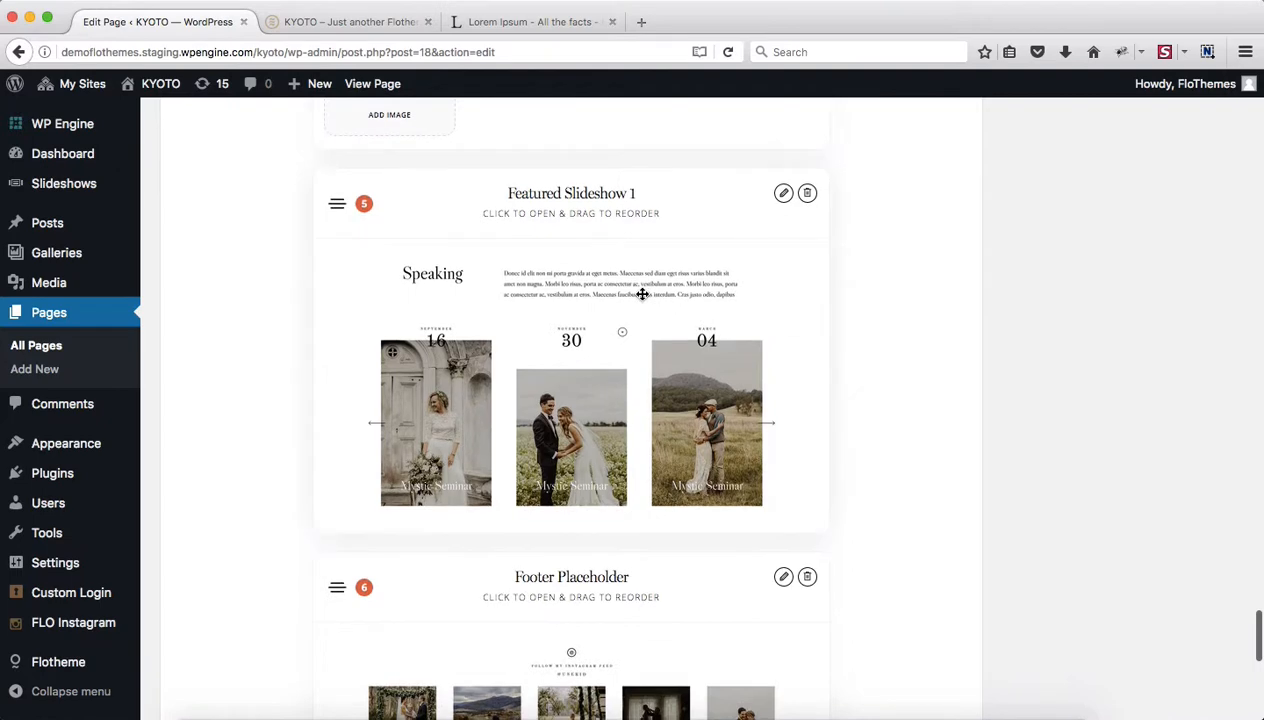
pyautogui.click(651, 344)
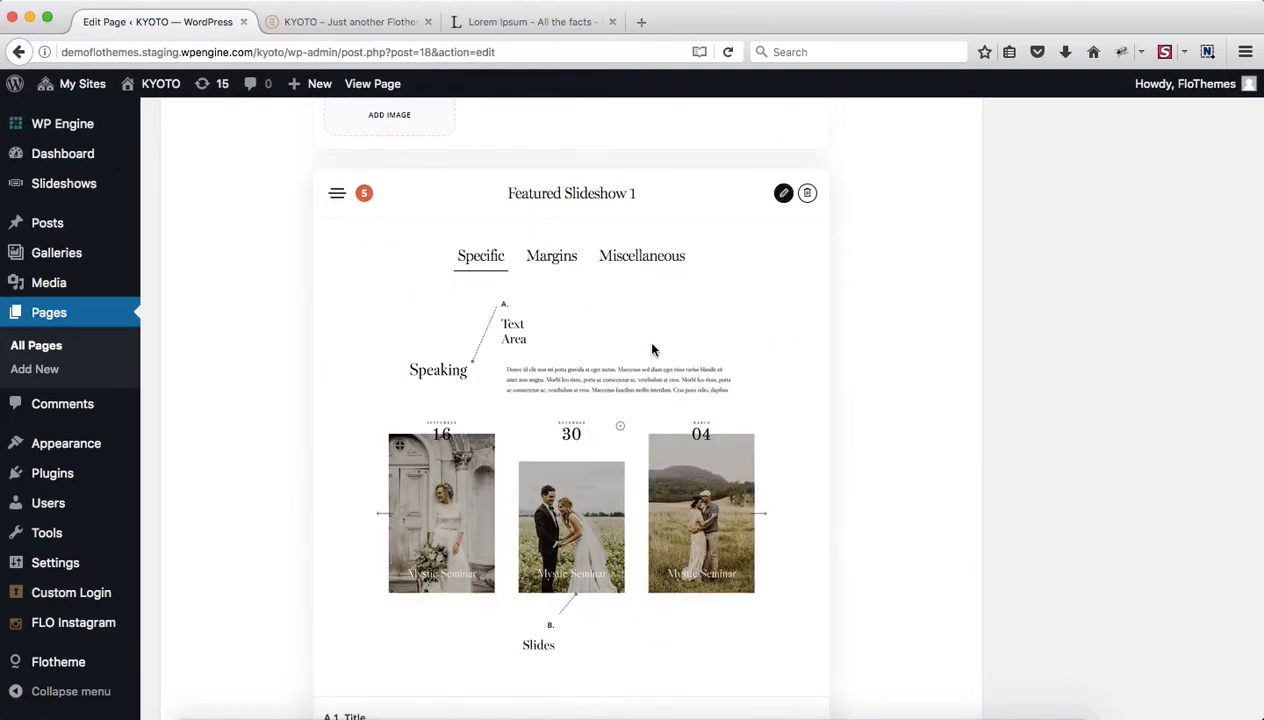
pyautogui.scroll(-3, 651, 349)
pyautogui.scroll(-1, 651, 349)
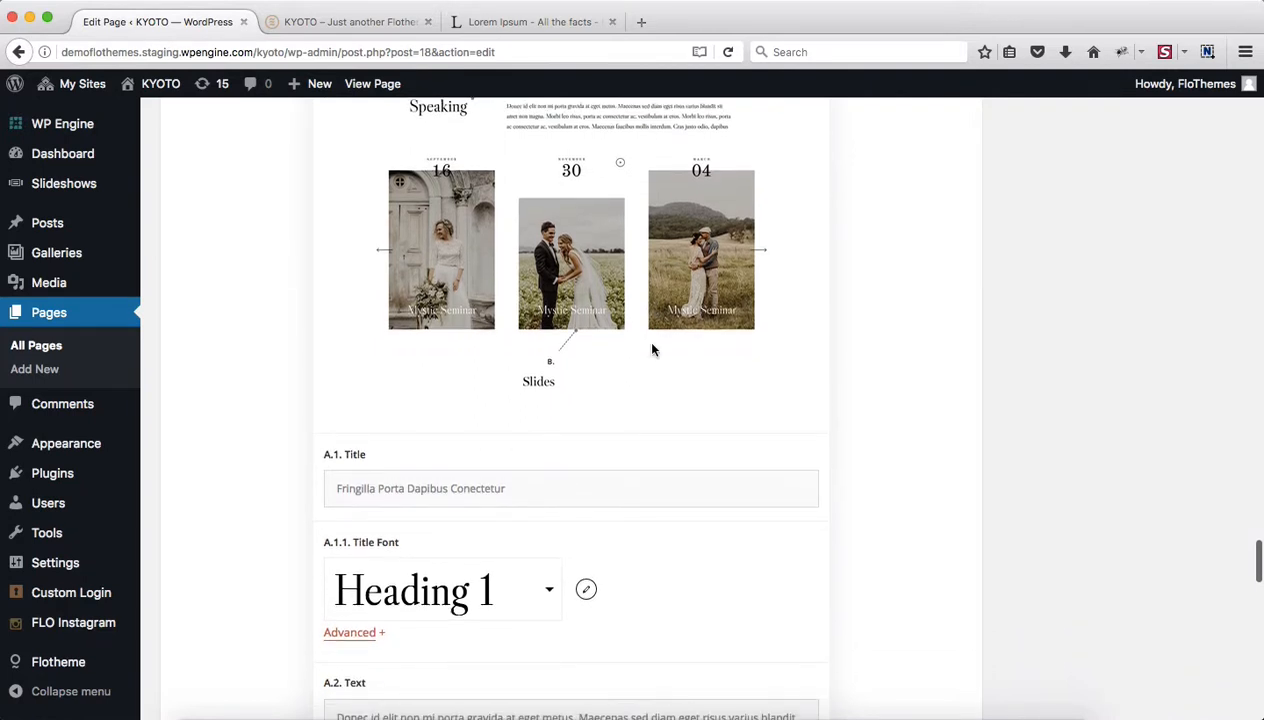
pyautogui.scroll(-2, 651, 349)
pyautogui.scroll(4, 606, 376)
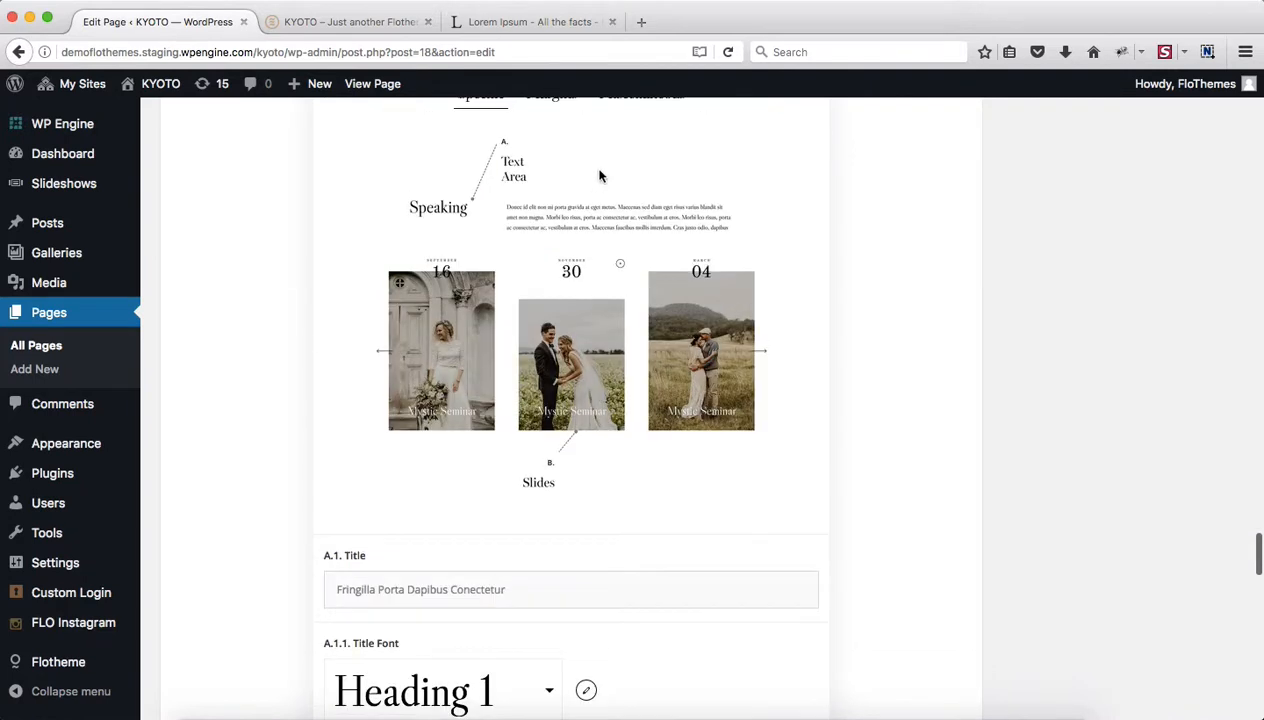
# Add a slide row to Featured Slideshow 1 and check its Top Pretitle and Top Title fields.
pyautogui.scroll(2, 600, 176)
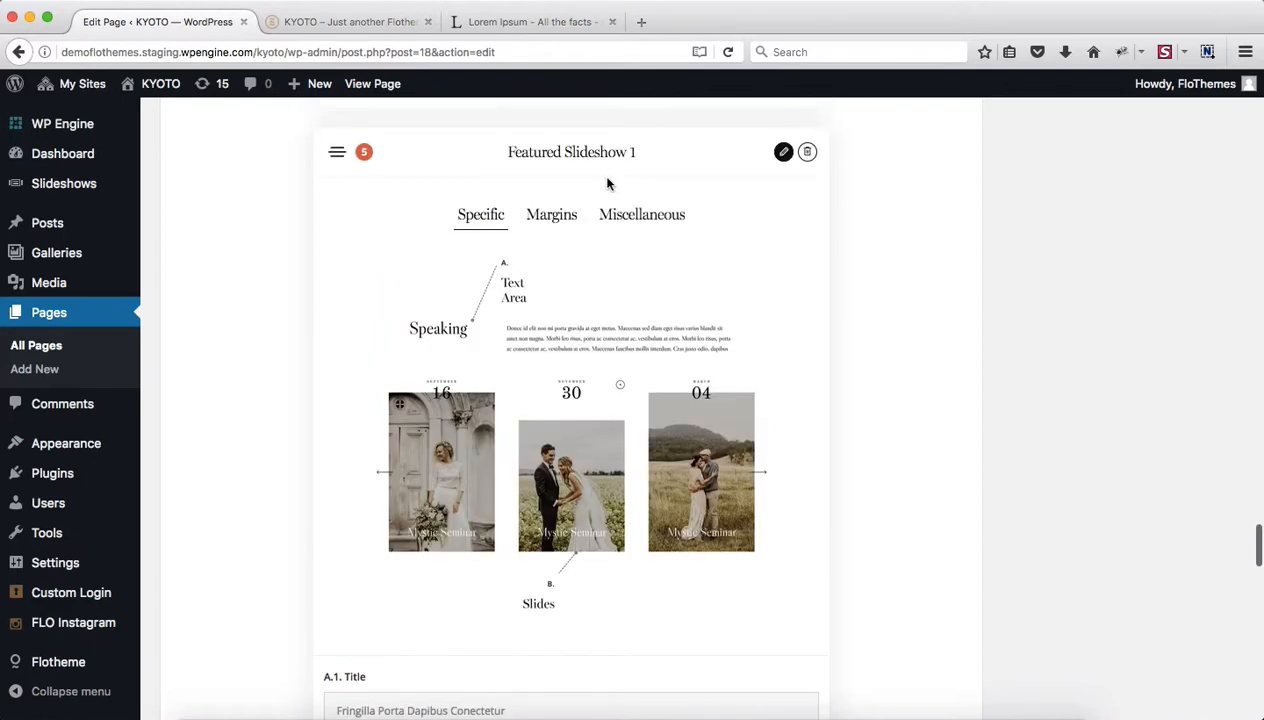
pyautogui.scroll(-5, 607, 184)
pyautogui.click(489, 260)
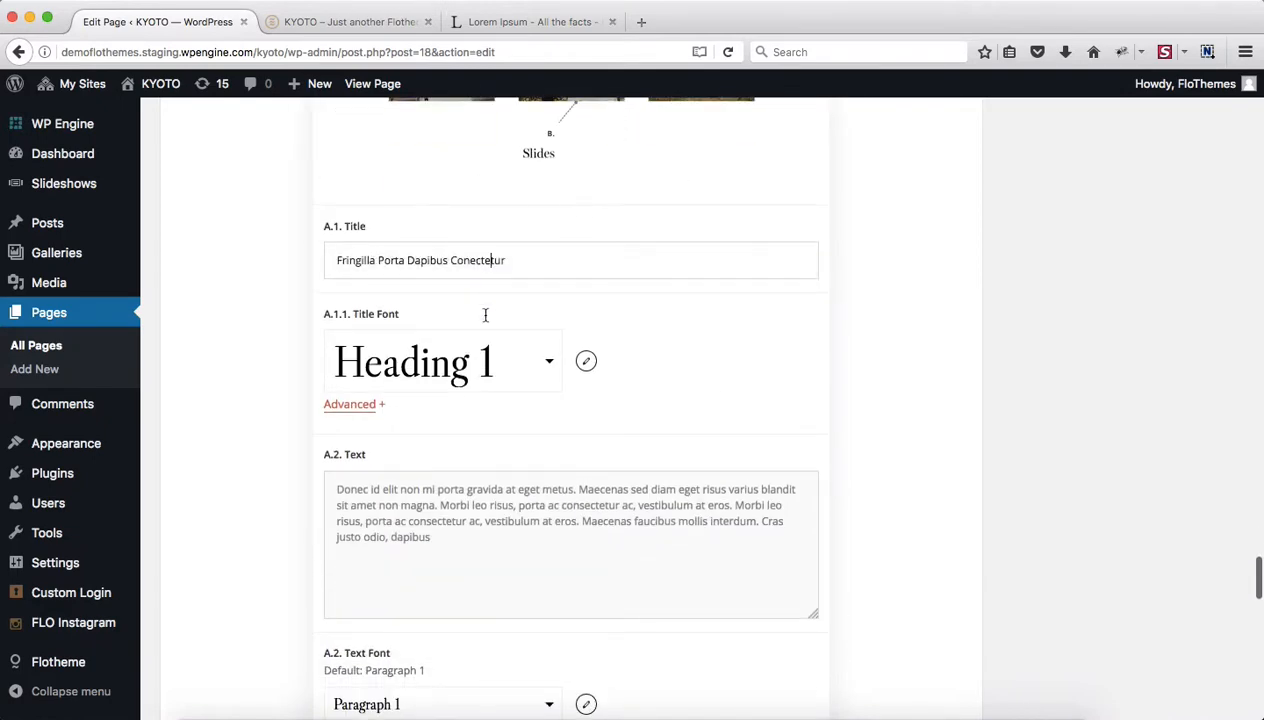
pyautogui.scroll(-5, 471, 446)
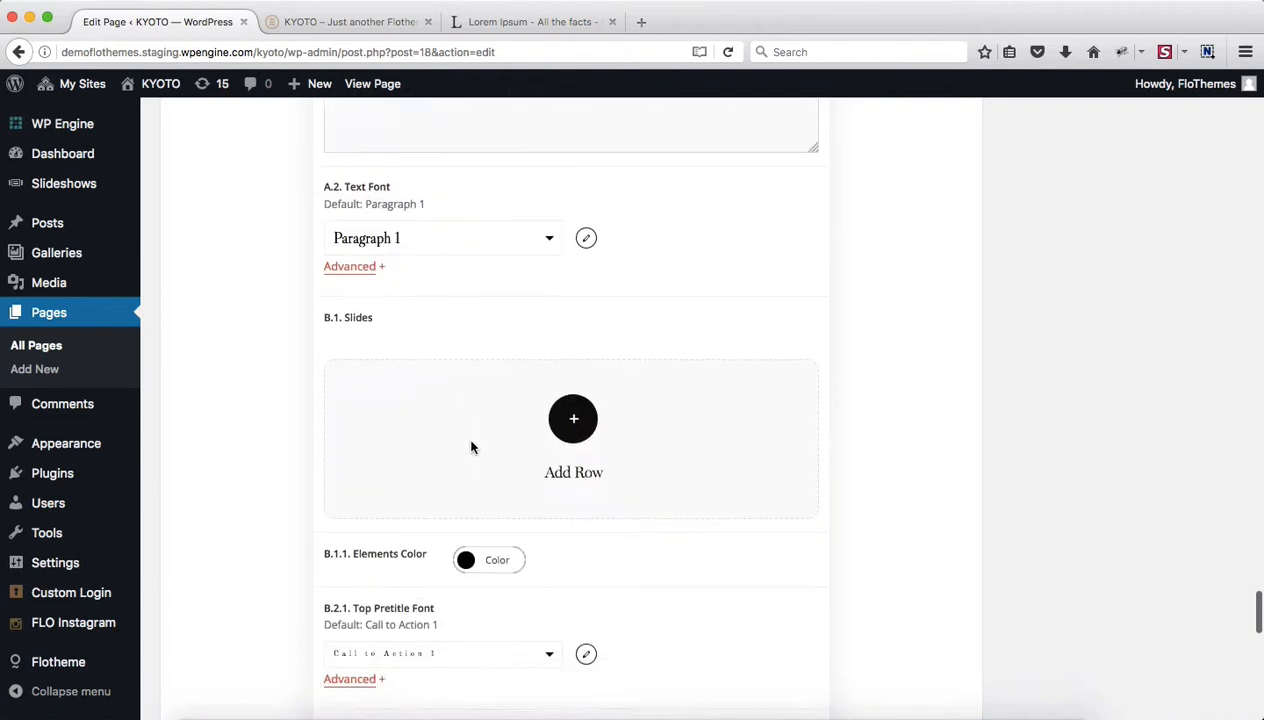
pyautogui.click(558, 440)
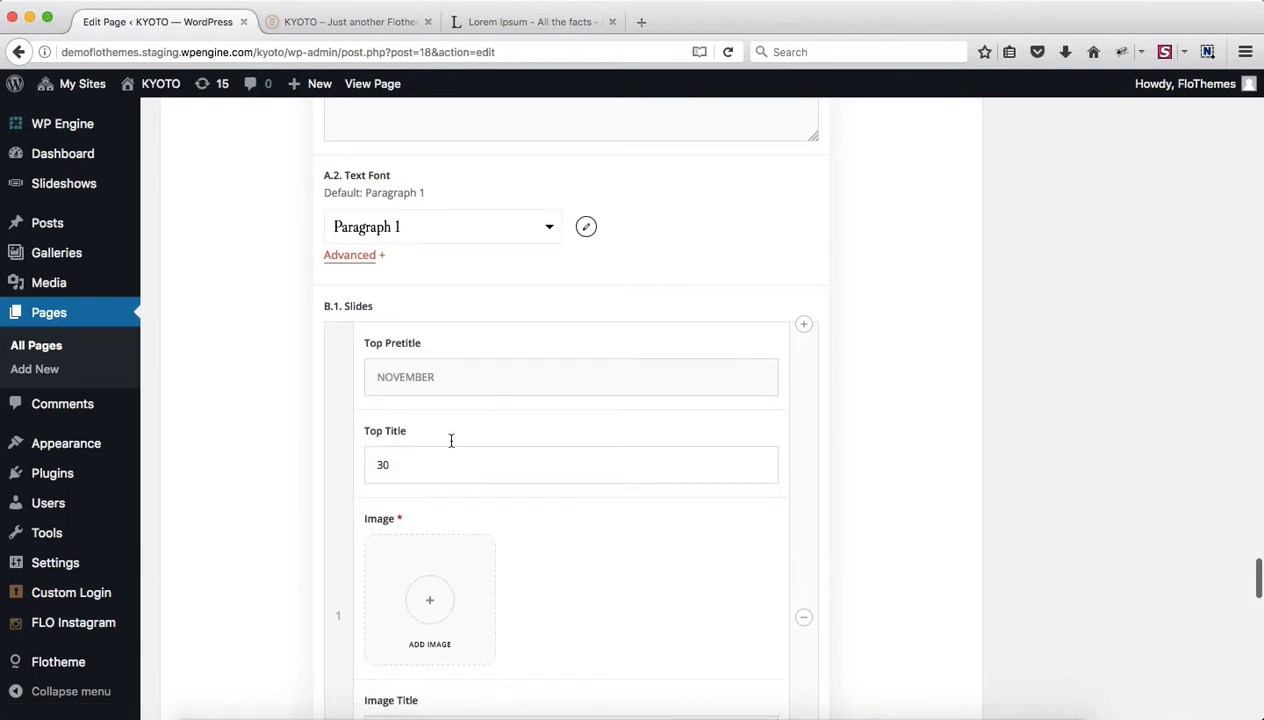
pyautogui.scroll(-1, 460, 400)
pyautogui.click(488, 338)
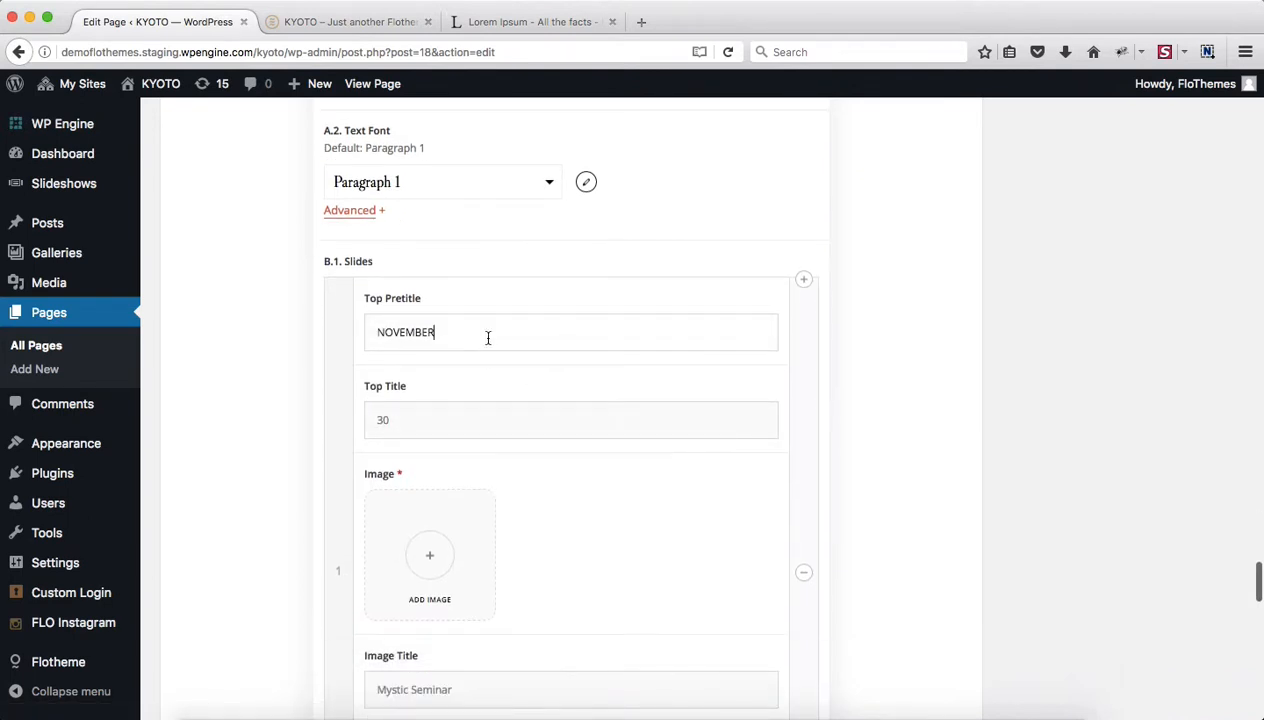
# Add ceremony-6.jpg from the media library as the first slide's image in Featured Slideshow 1.
pyautogui.scroll(-3, 447, 437)
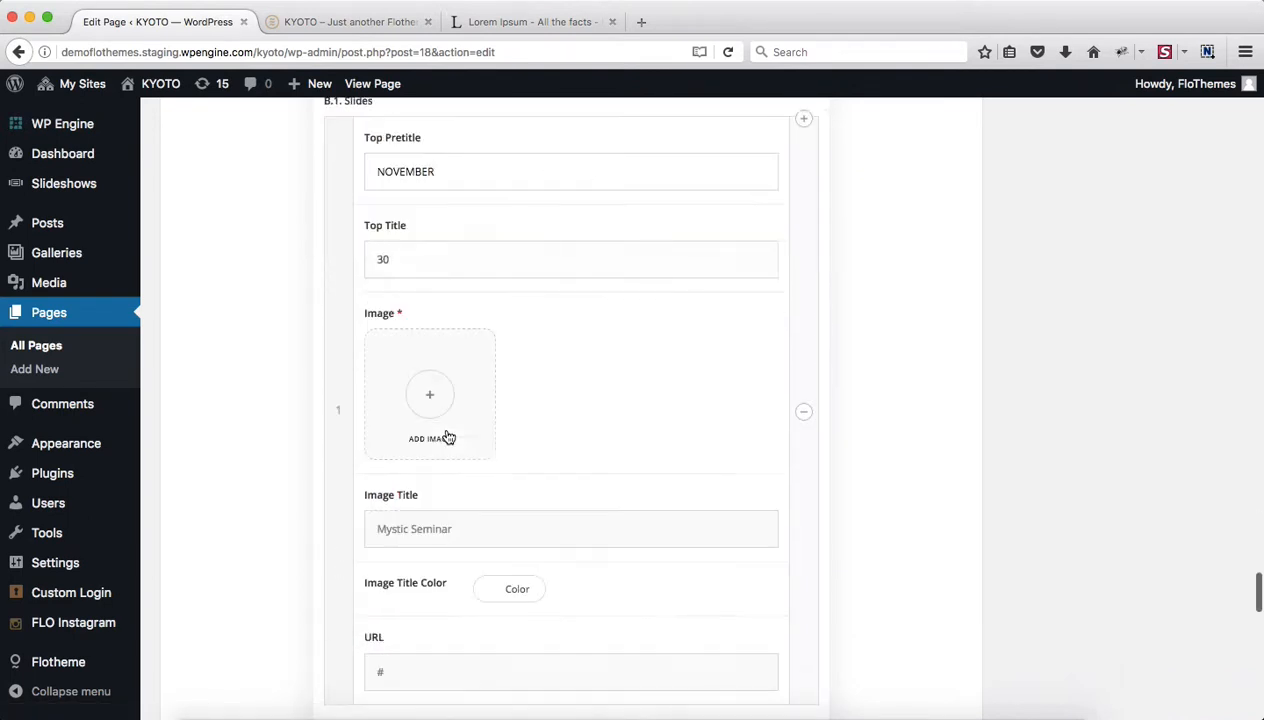
pyautogui.click(432, 412)
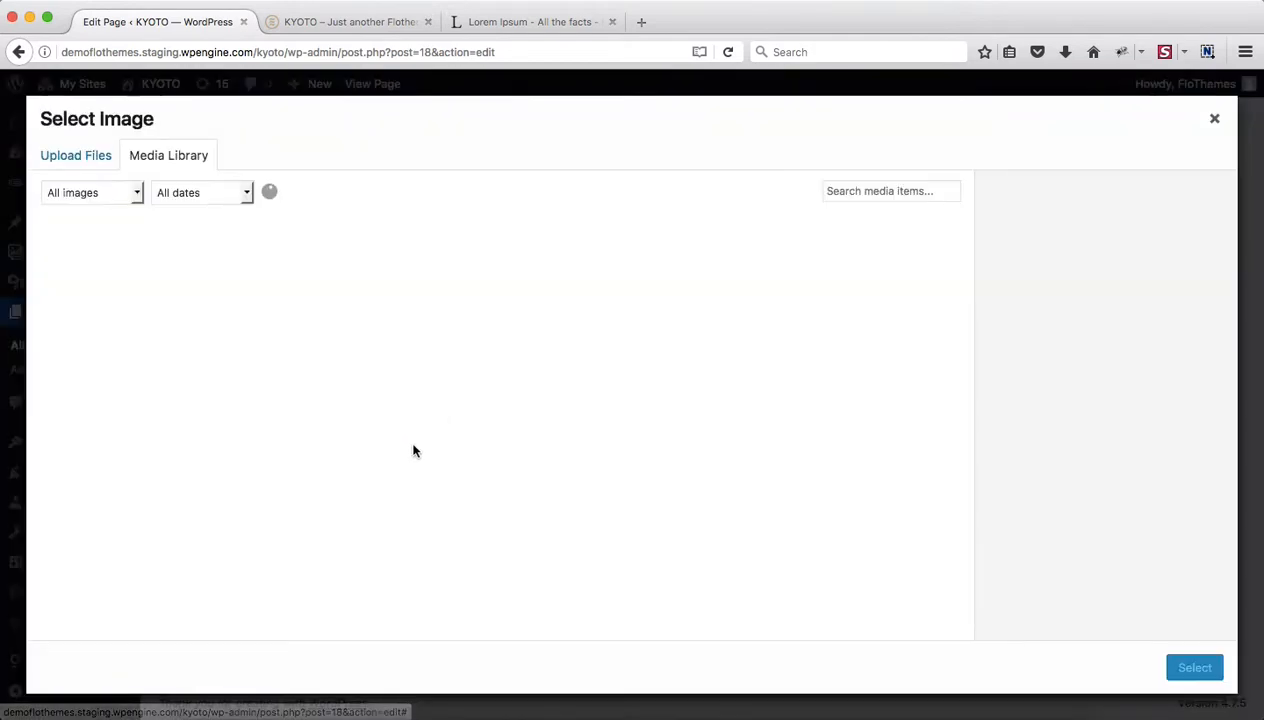
pyautogui.click(659, 420)
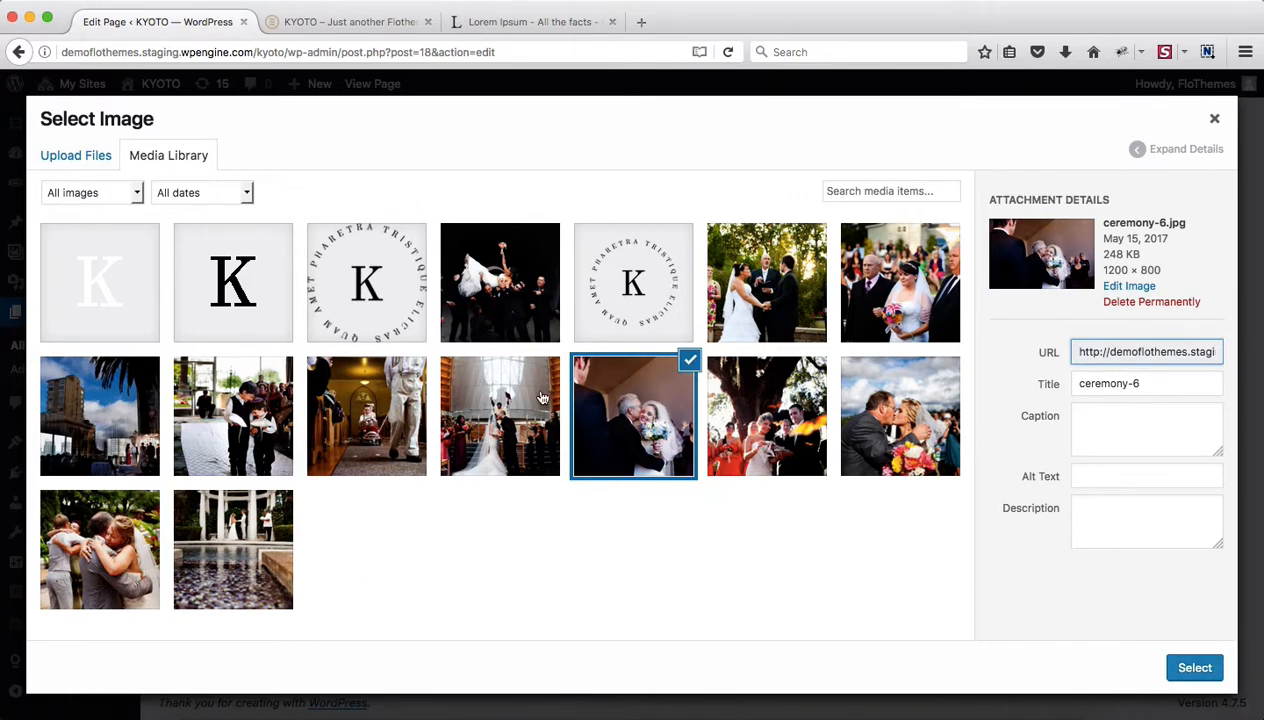
pyautogui.click(1193, 672)
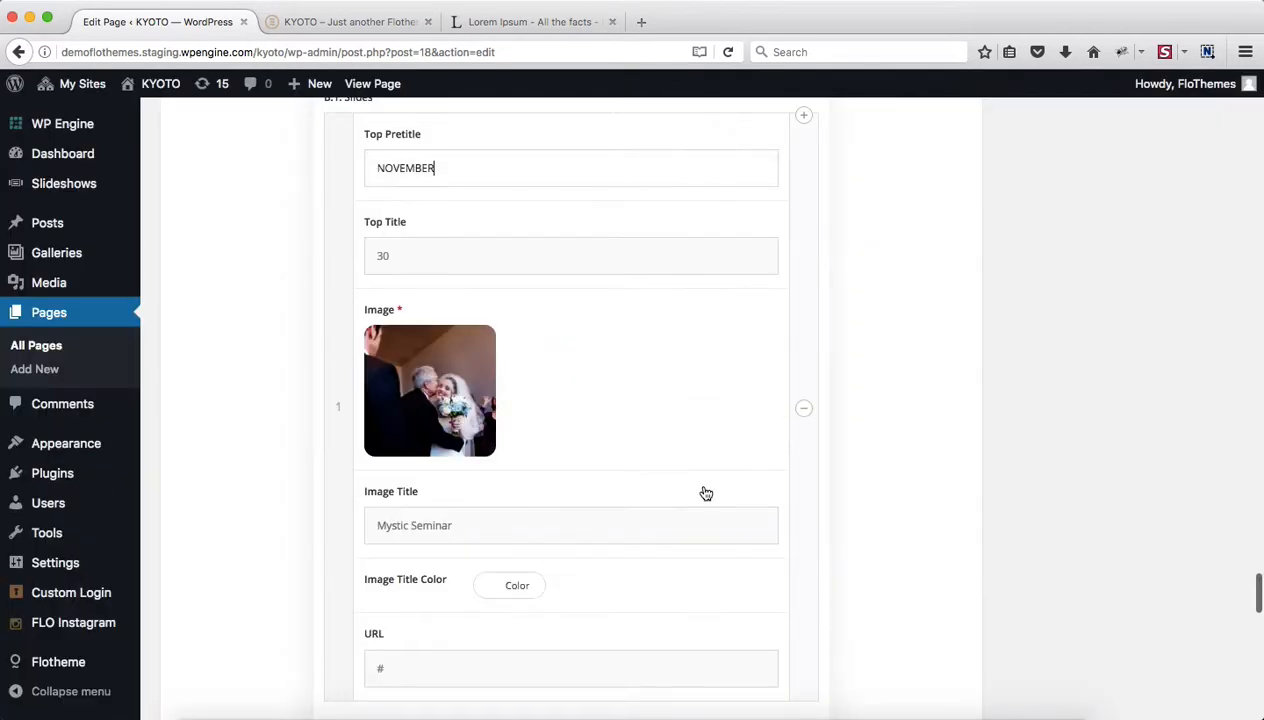
# Review the slide's Image Title, Image Title Color and URL fields and the slideshow's elements color and font settings.
pyautogui.scroll(-3, 706, 493)
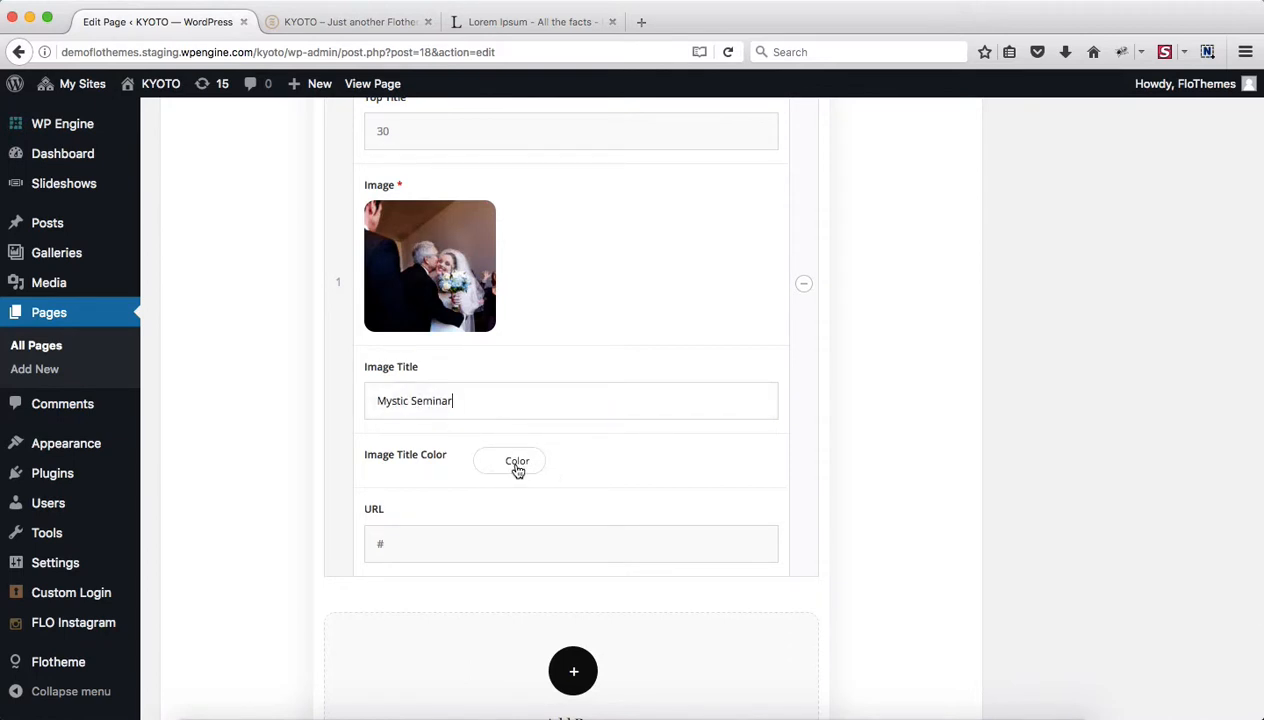
pyautogui.click(453, 538)
pyautogui.scroll(-5, 452, 540)
pyautogui.scroll(-4, 452, 543)
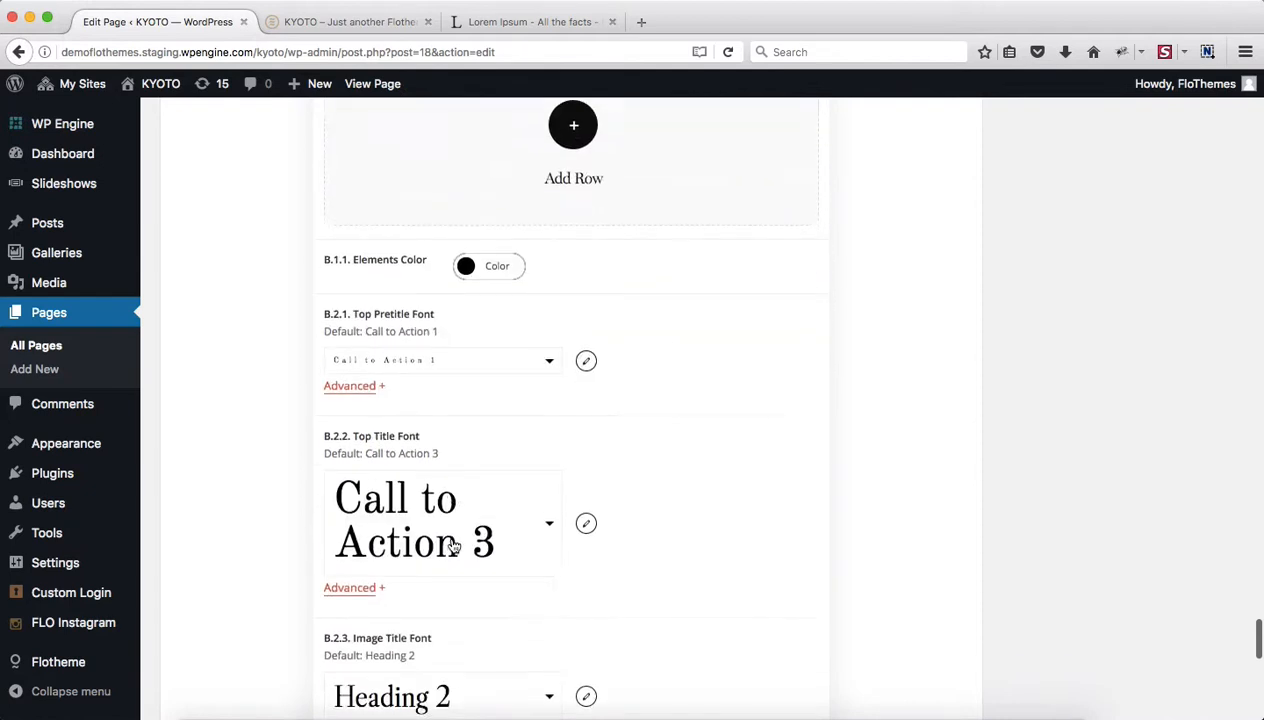
pyautogui.scroll(-4, 452, 540)
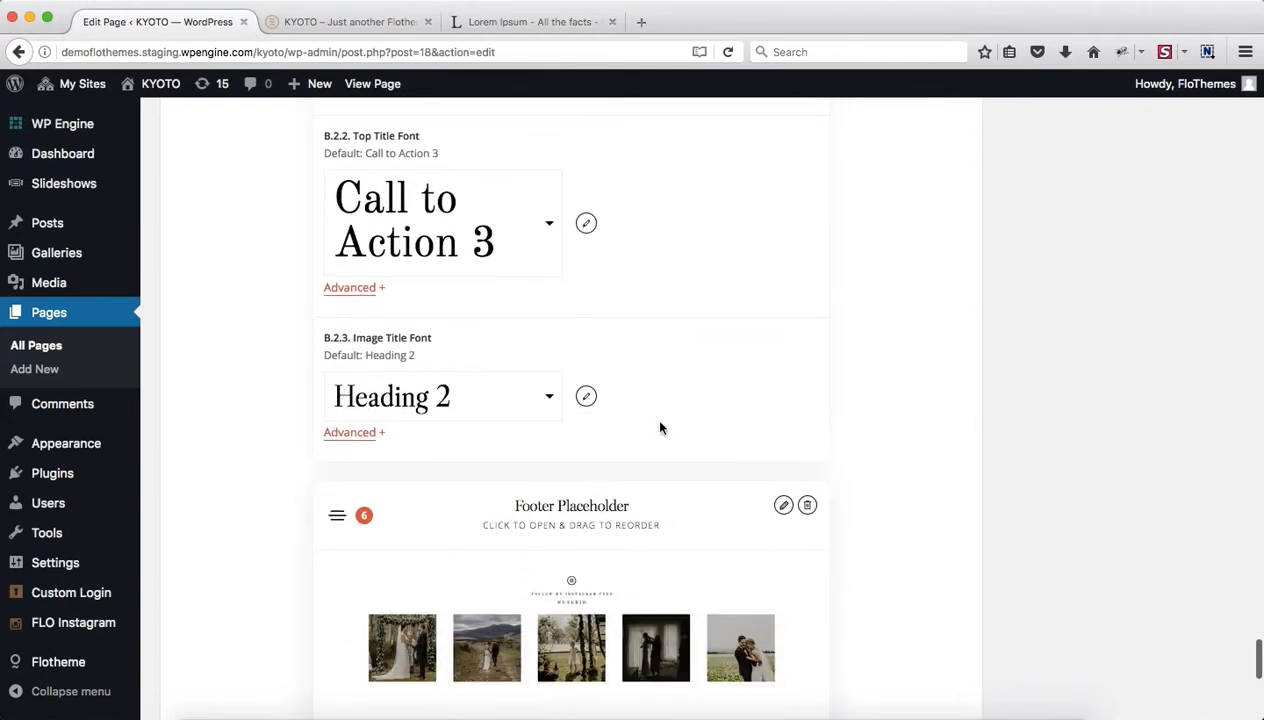
pyautogui.scroll(-1, 645, 399)
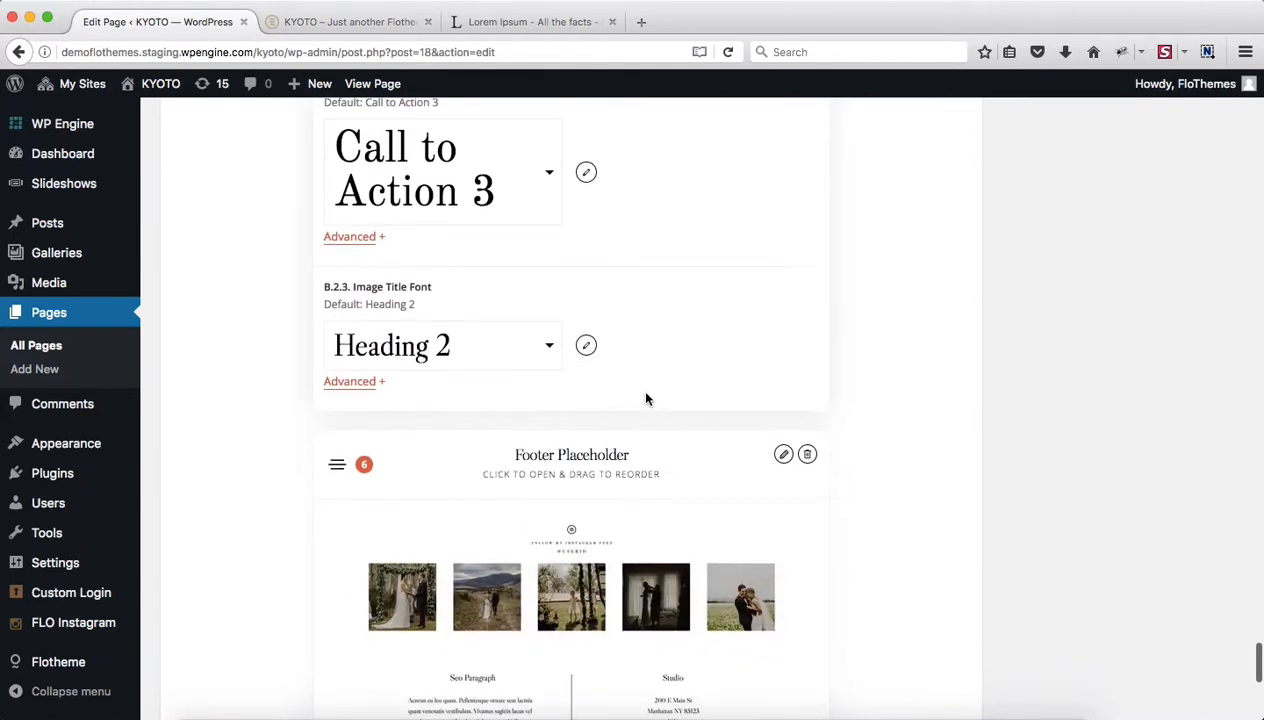
# Update the About page to save the edited layout blocks.
pyautogui.scroll(10, 645, 399)
pyautogui.scroll(10, 645, 399)
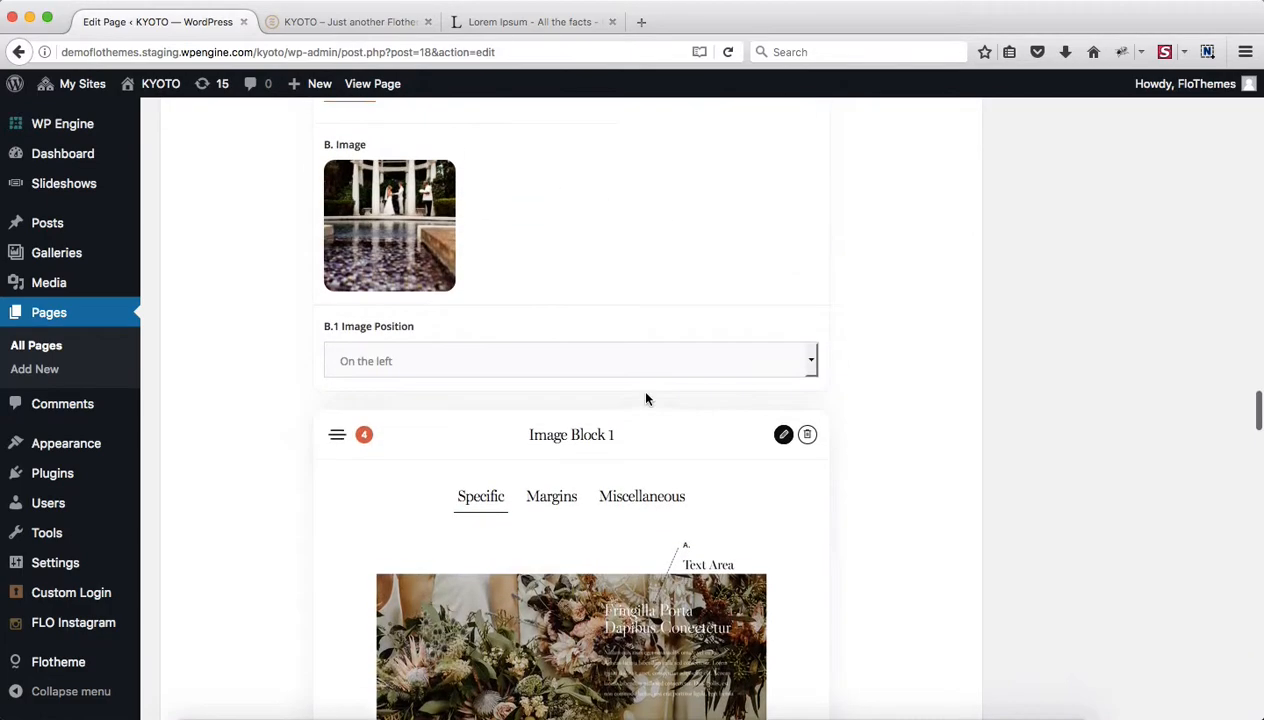
pyautogui.scroll(15, 645, 399)
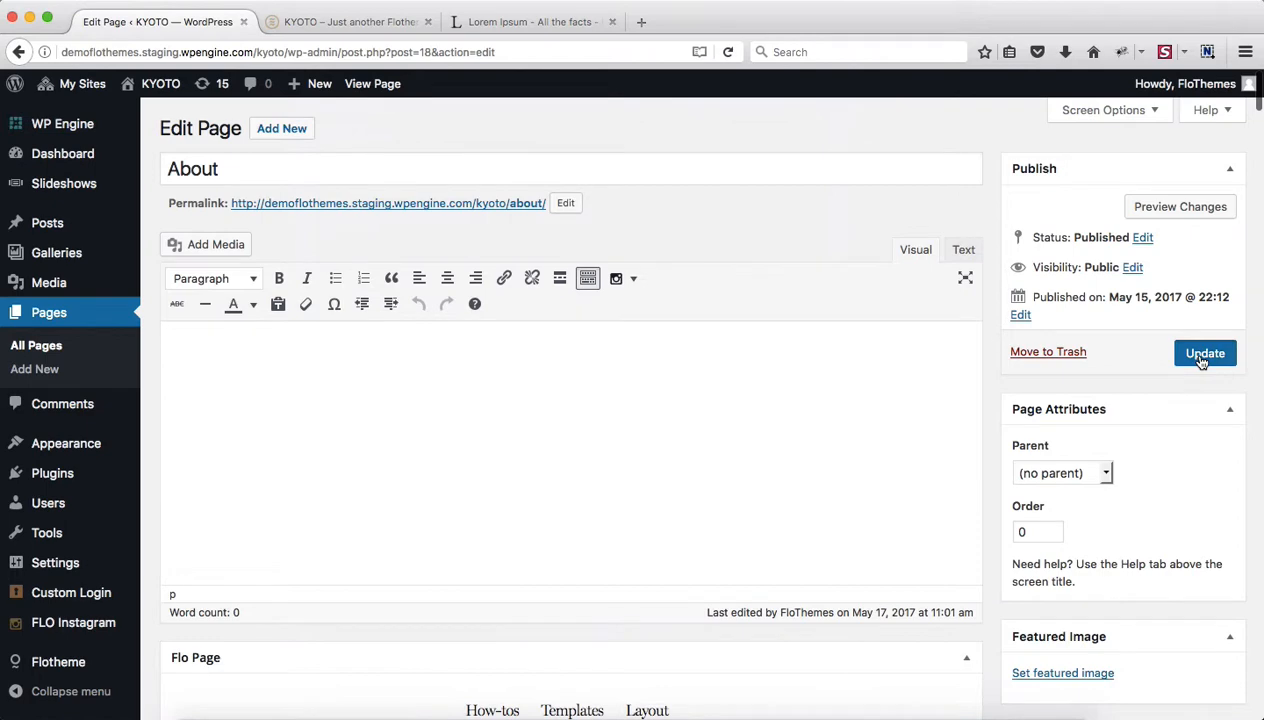
pyautogui.click(1203, 355)
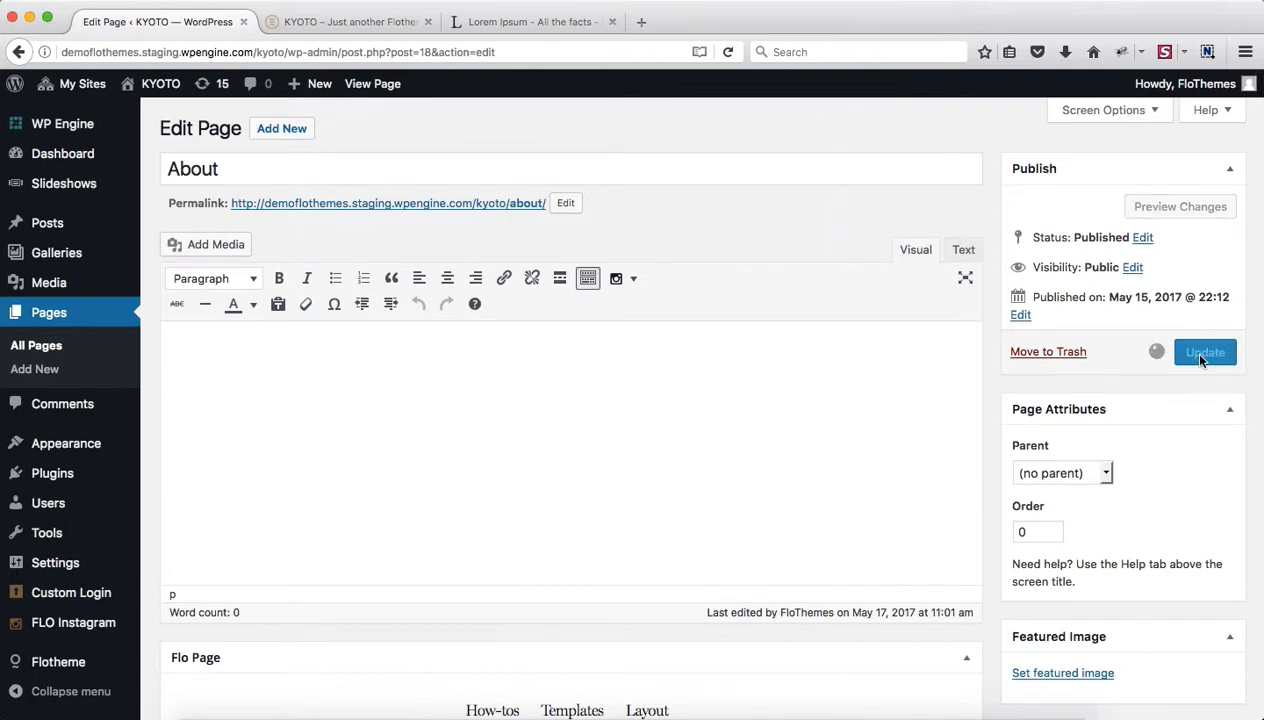
# Open the About page on the live KYOTO site and review its blocks from the featured image down to the footer.
pyautogui.click(333, 24)
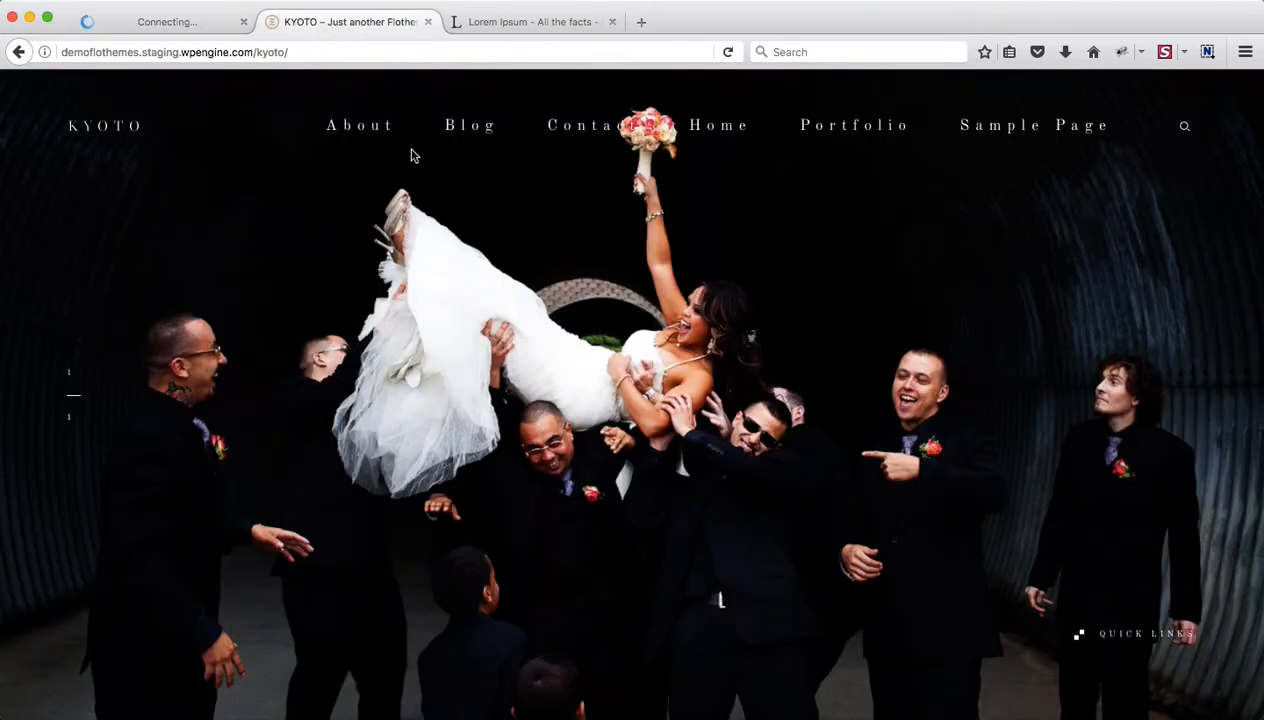
pyautogui.click(370, 130)
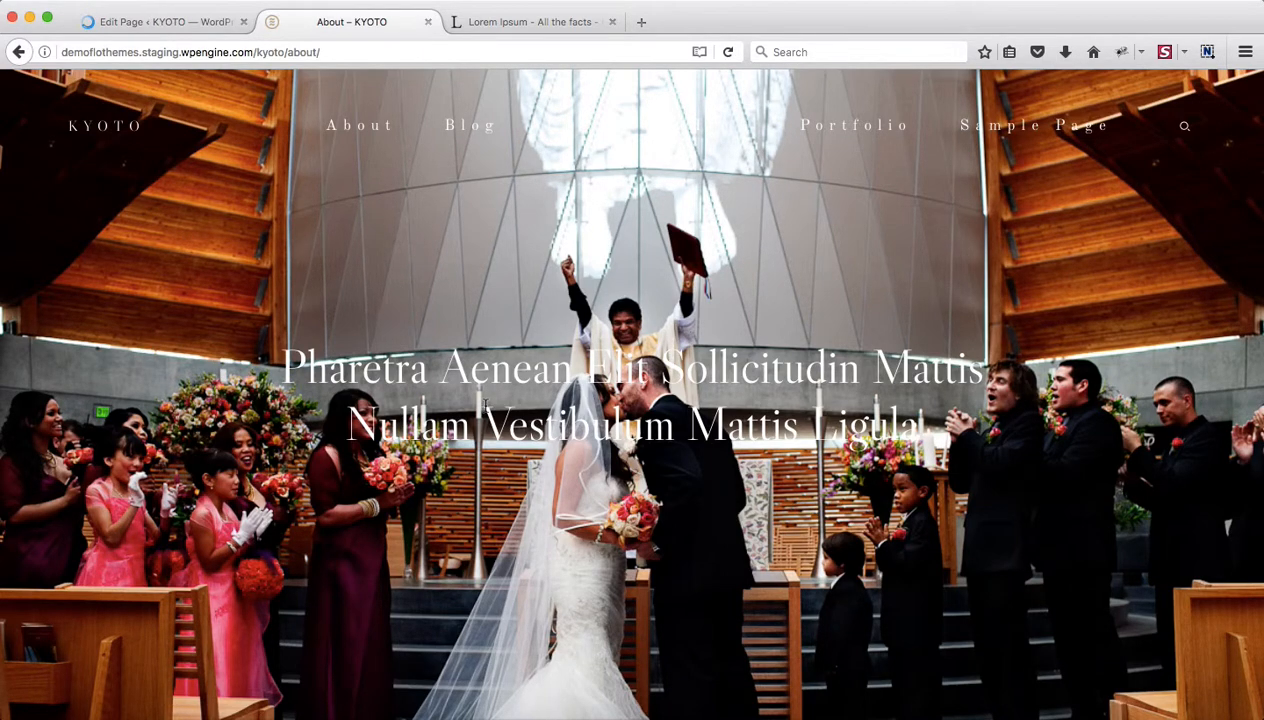
pyautogui.scroll(-5, 484, 405)
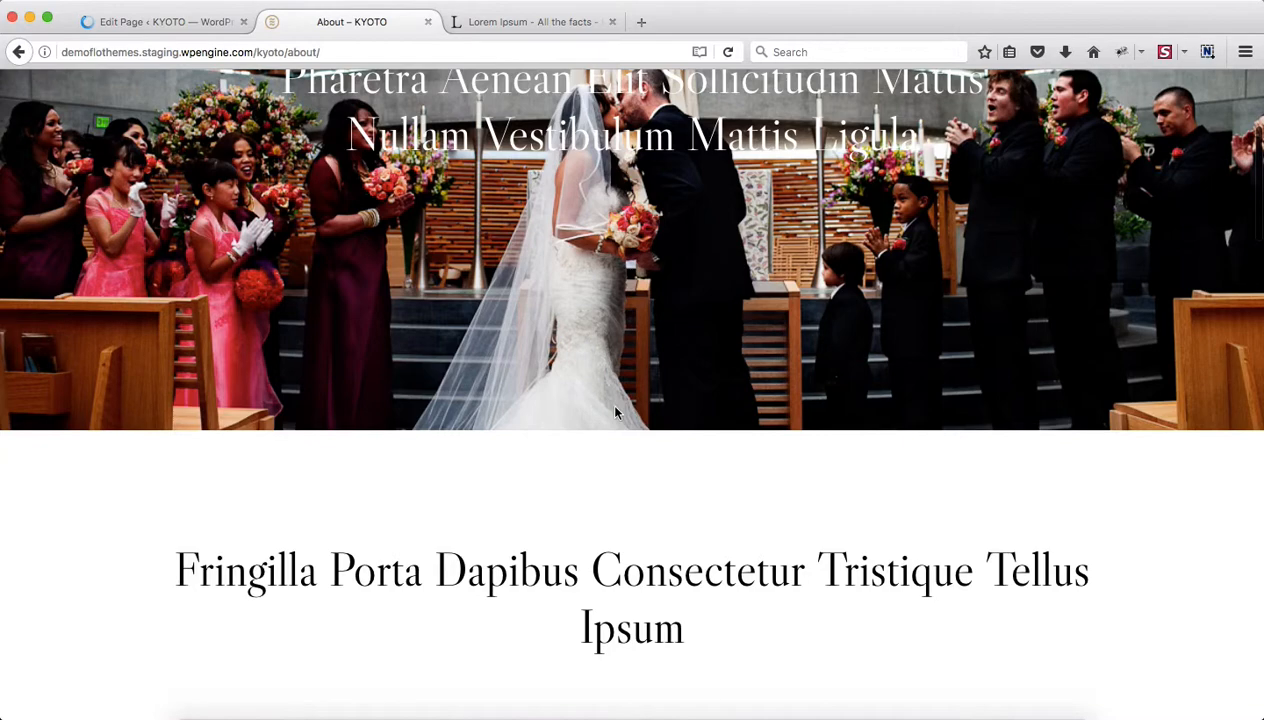
pyautogui.scroll(-12, 397, 467)
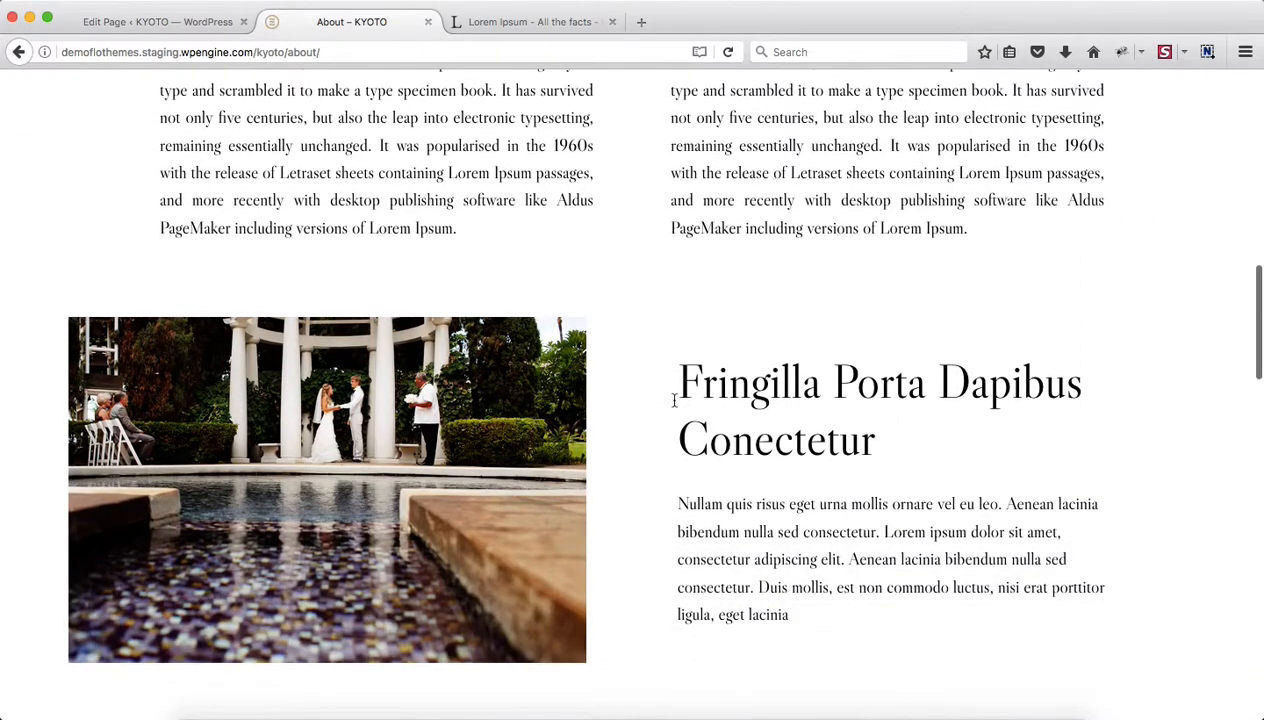
pyautogui.scroll(-9, 622, 361)
pyautogui.scroll(-4, 622, 361)
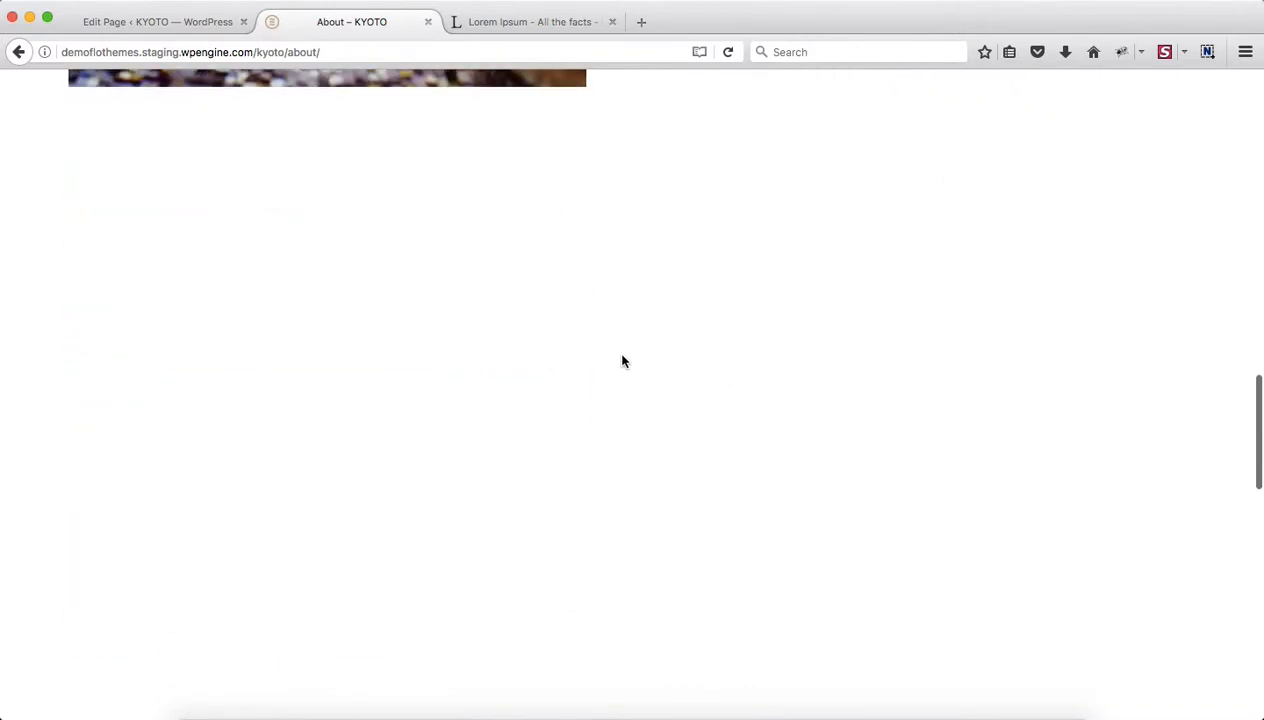
pyautogui.scroll(4, 622, 361)
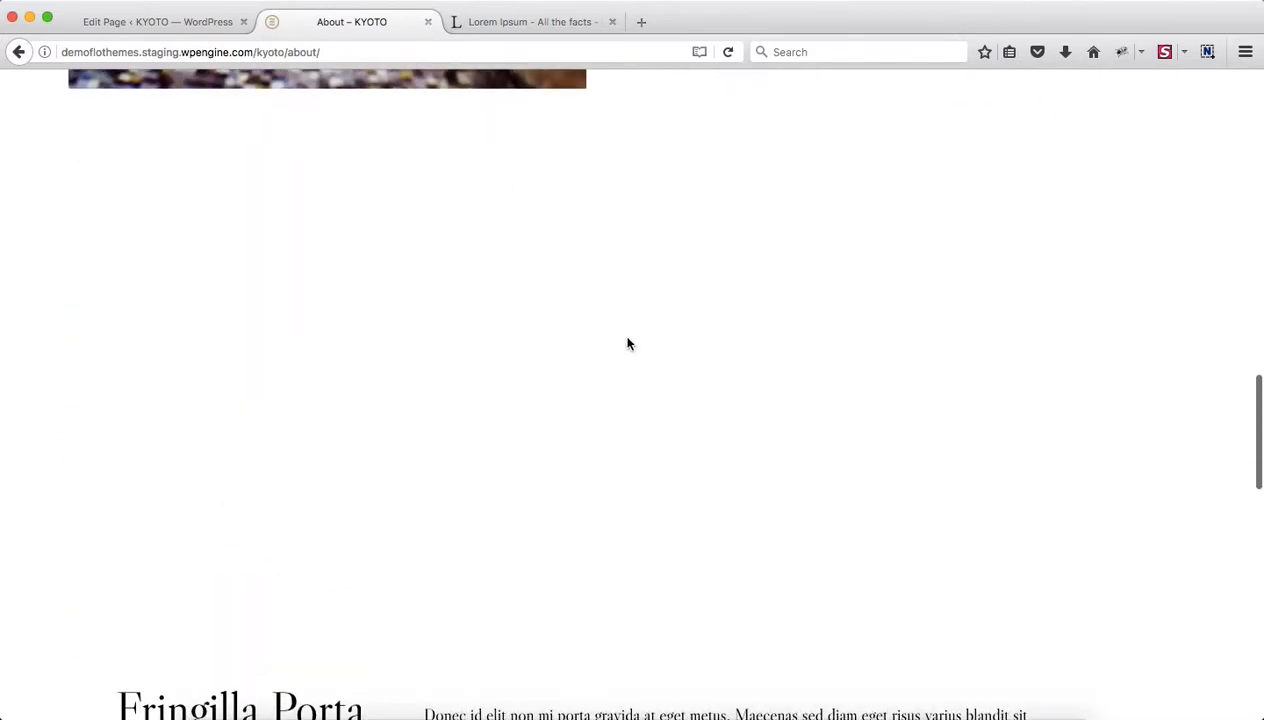
pyautogui.scroll(-9, 628, 344)
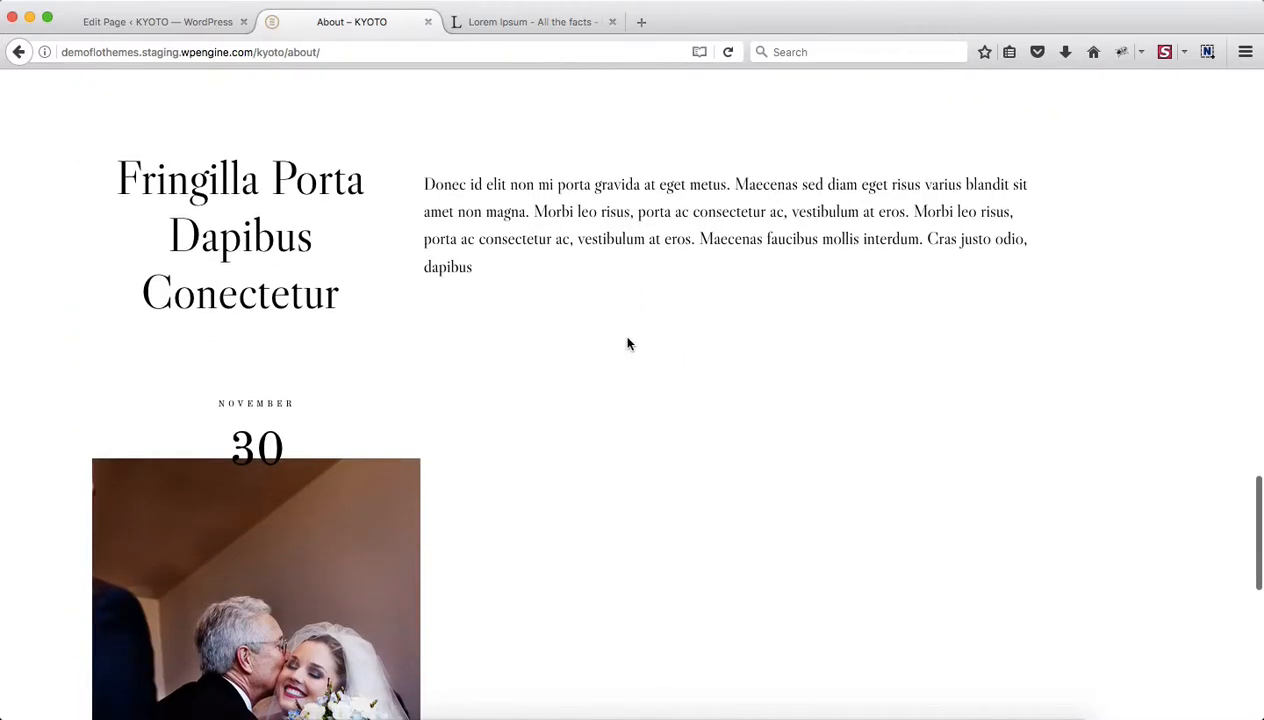
pyautogui.scroll(-10, 628, 344)
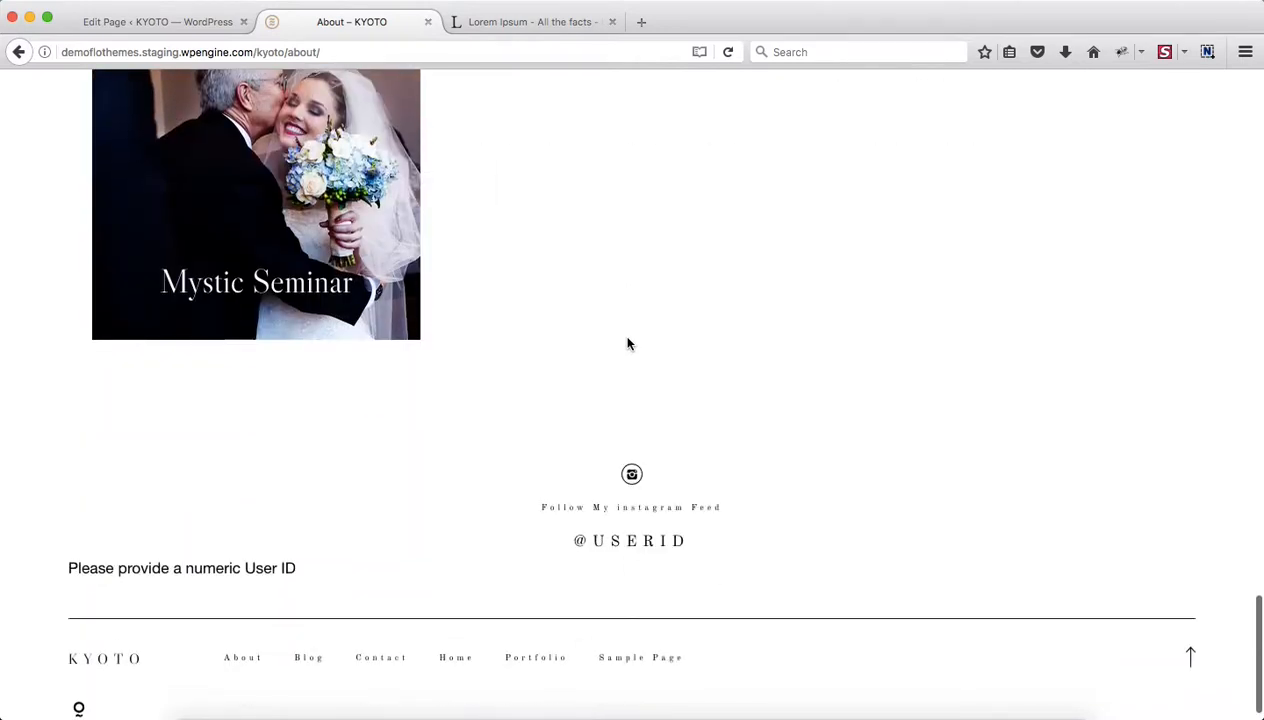
# Return to the page editor, open the Flo Page layout templates and look over the available page templates.
pyautogui.click(202, 19)
pyautogui.scroll(-9, 587, 462)
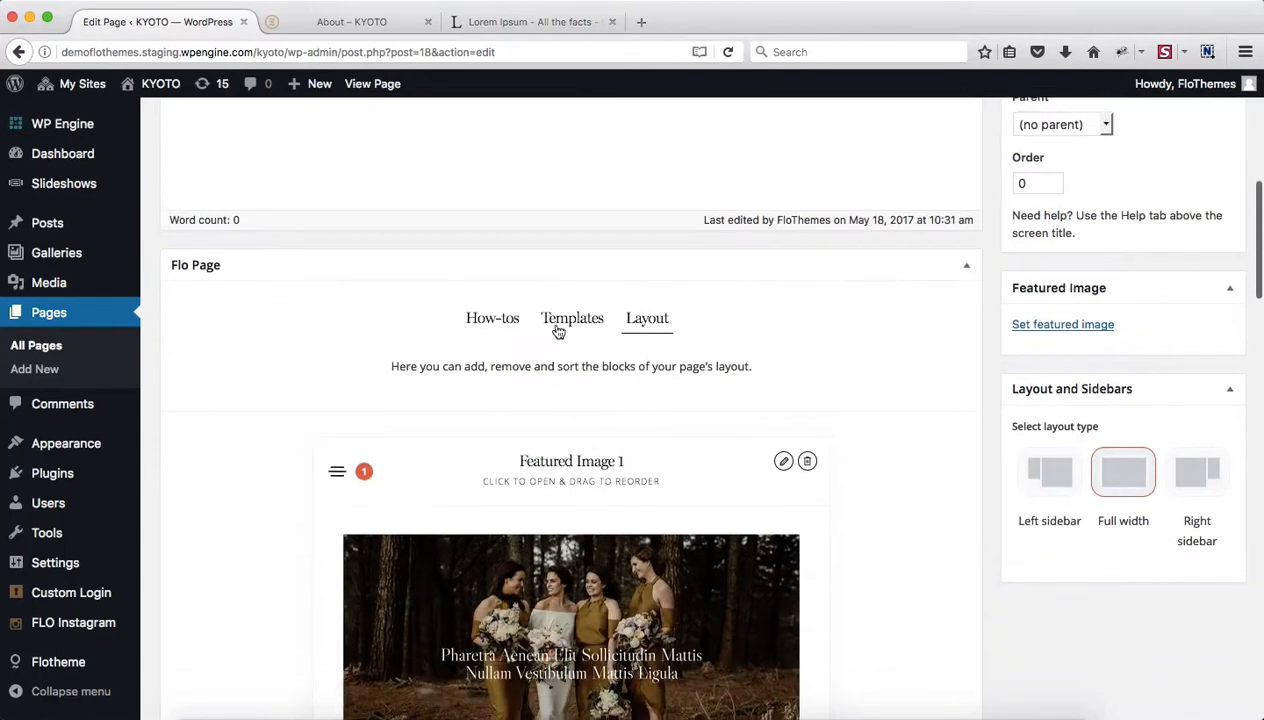
pyautogui.click(553, 322)
pyautogui.scroll(-4, 659, 354)
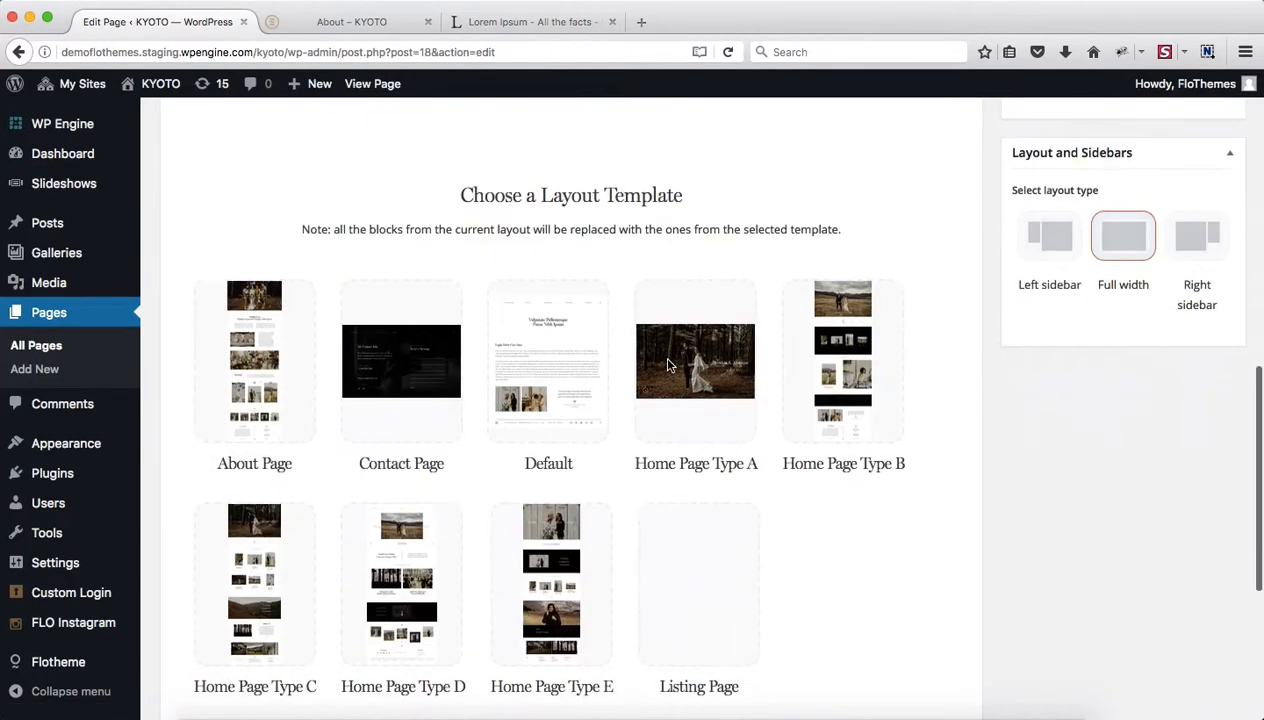
pyautogui.moveTo(669, 366)
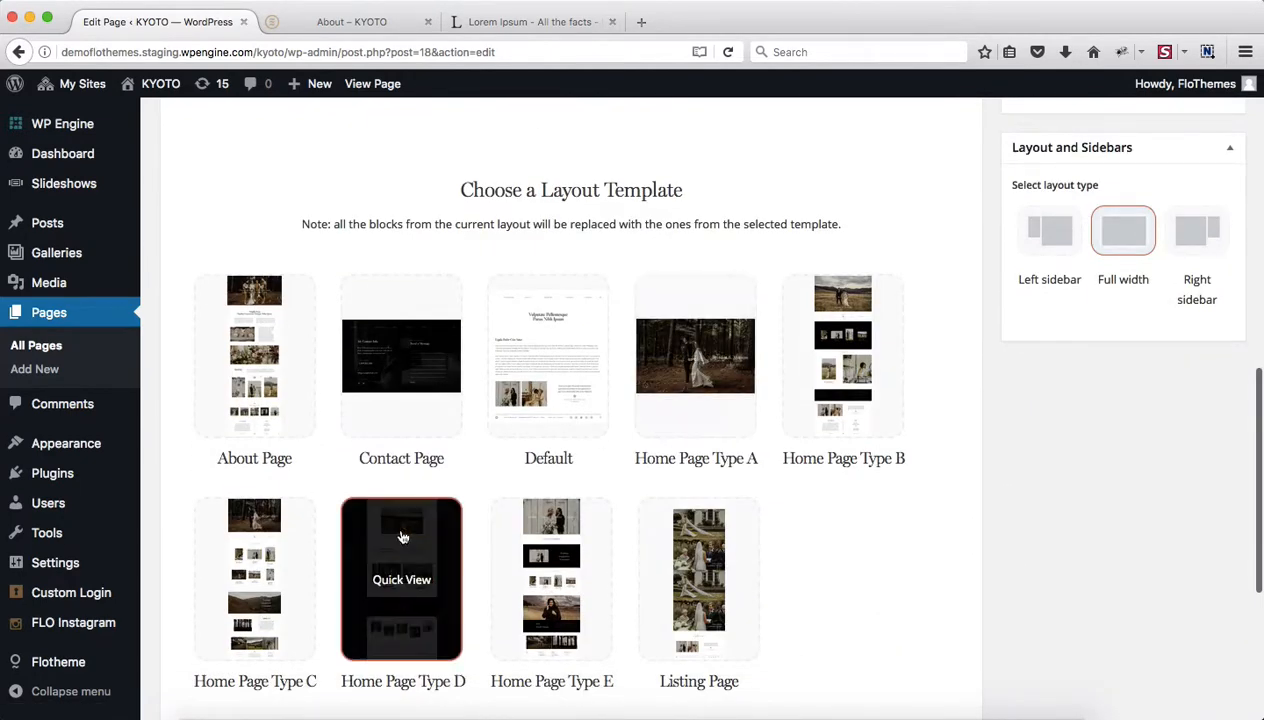
pyautogui.moveTo(597, 414)
pyautogui.moveTo(701, 541)
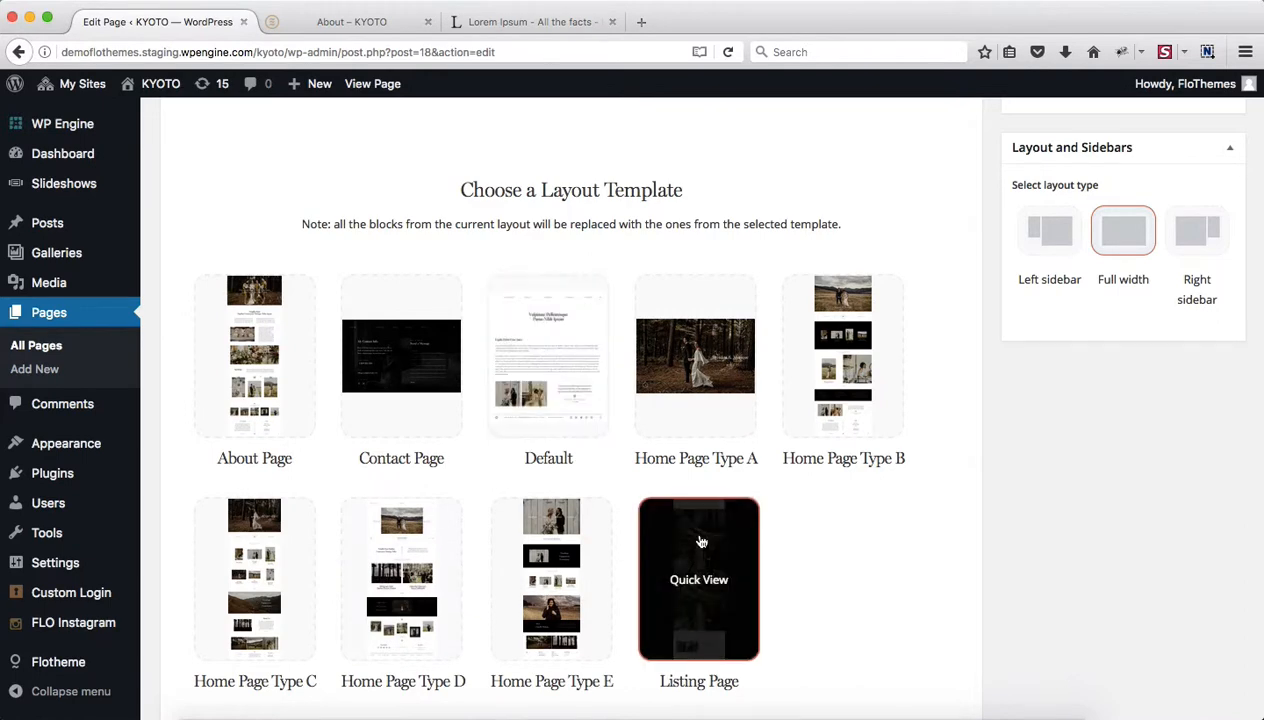
pyautogui.scroll(5, 758, 488)
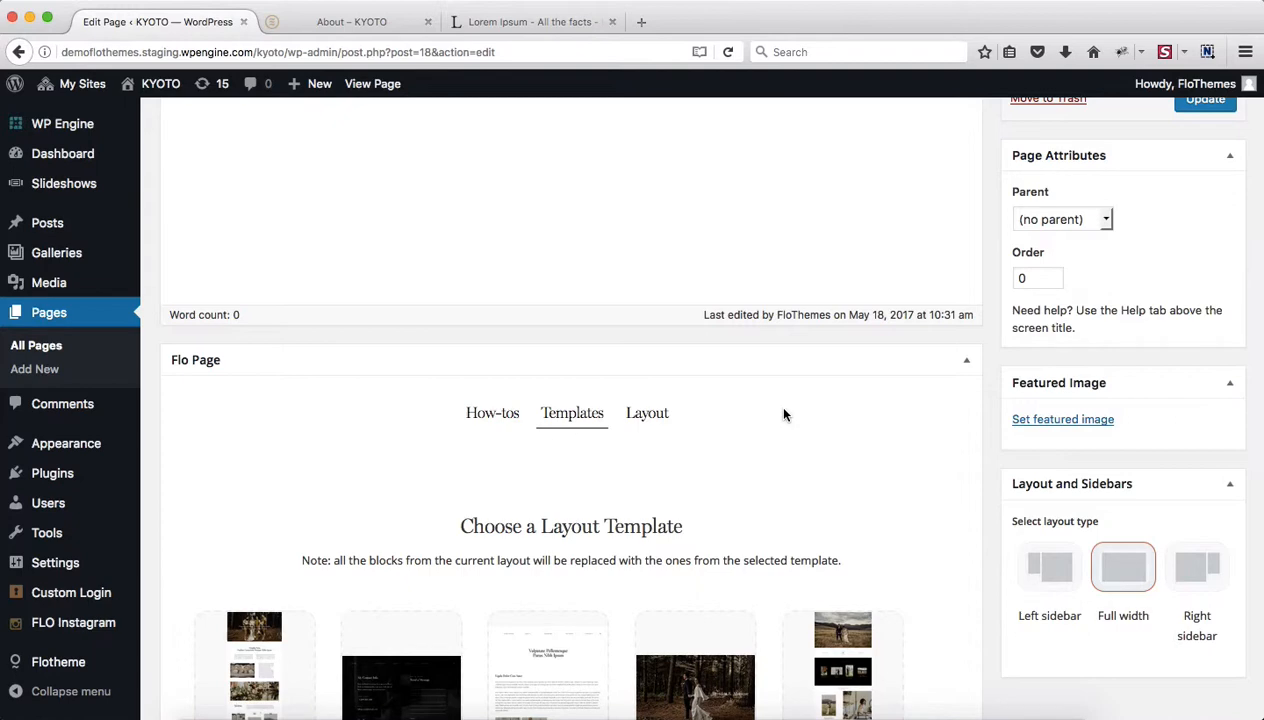
pyautogui.scroll(-10, 784, 415)
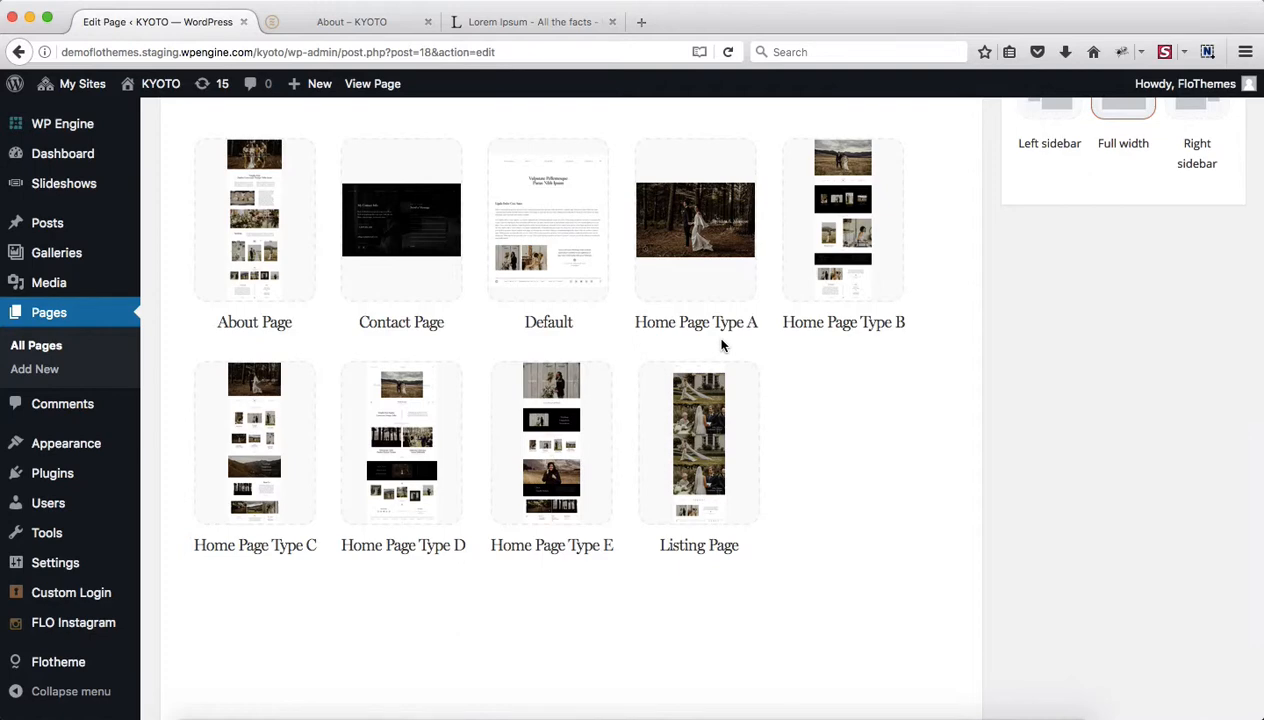
pyautogui.scroll(5, 722, 345)
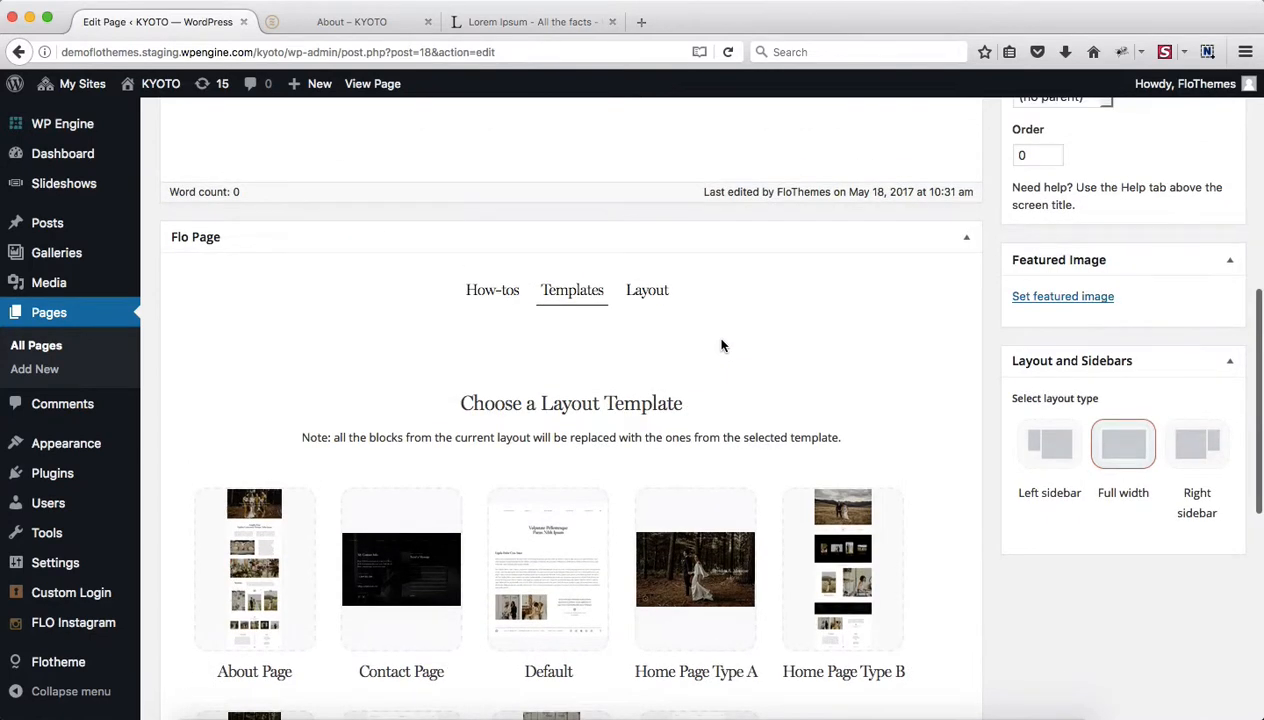